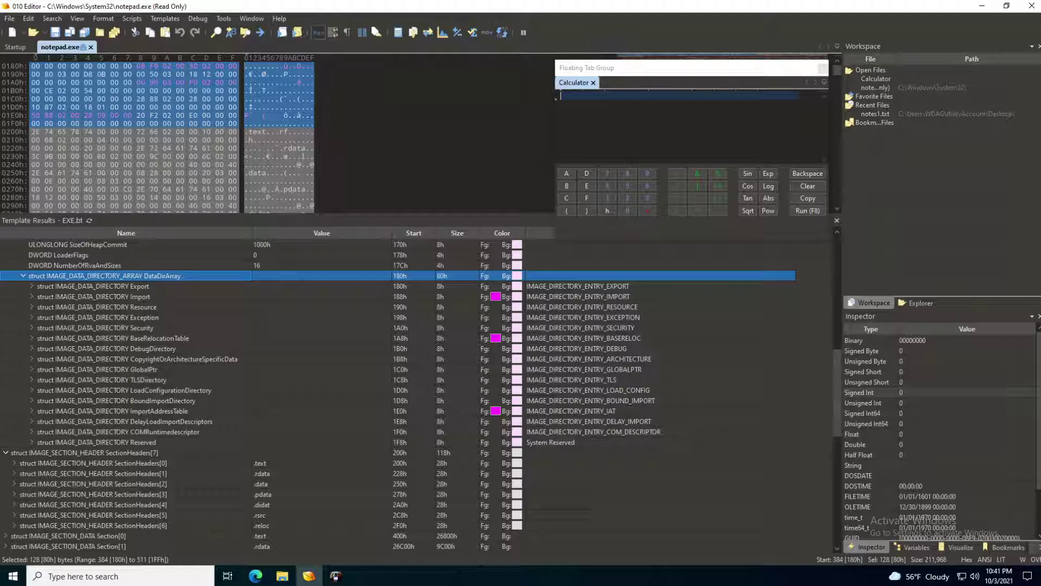
# Inspect the Export data directory entry, collapse it, and expand the Import entry to select its VirtualAddress field.
pyautogui.doubleClick(142, 287)
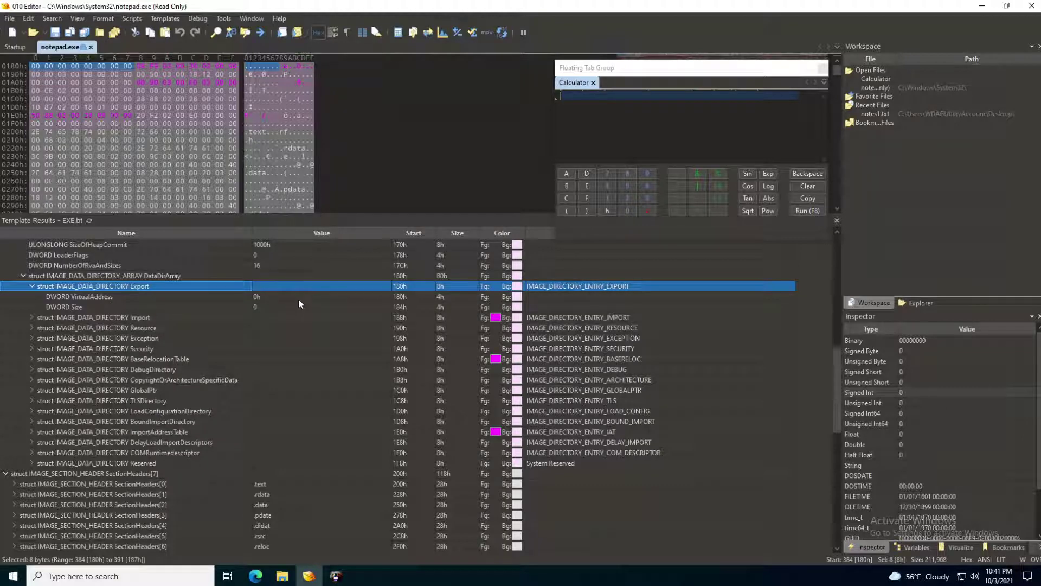
pyautogui.doubleClick(140, 286)
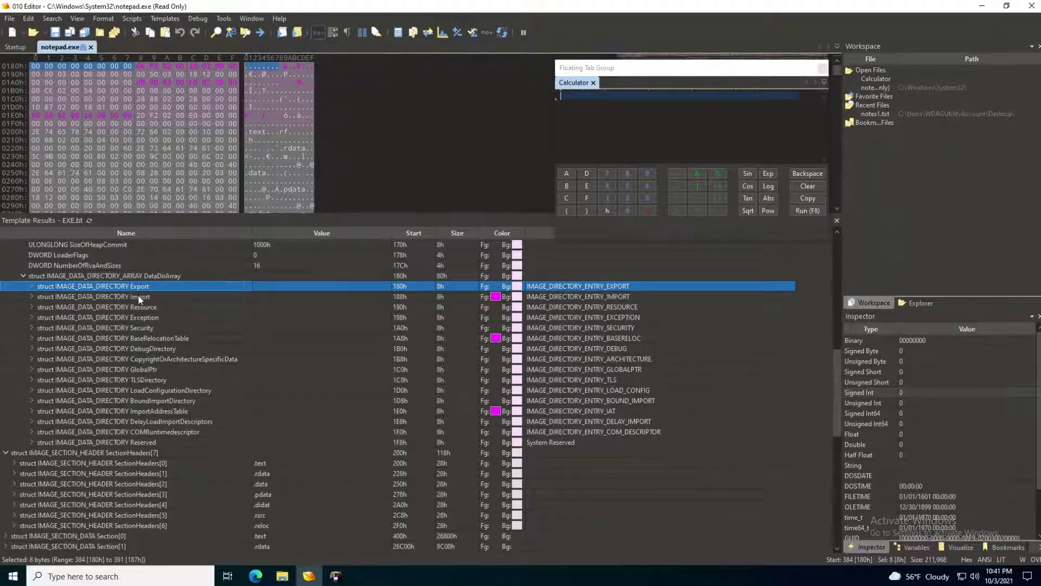
pyautogui.doubleClick(138, 296)
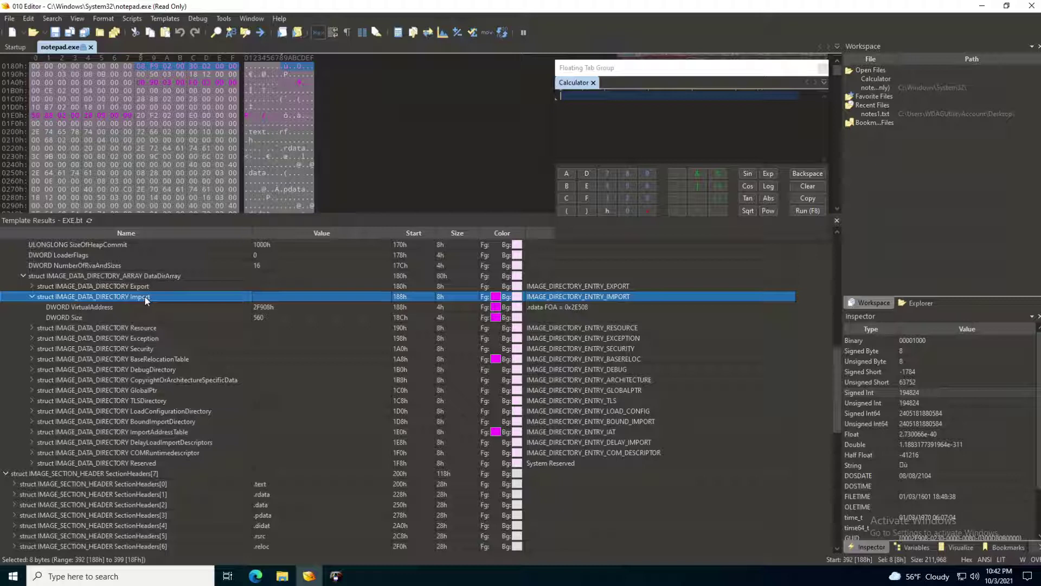
pyautogui.click(122, 309)
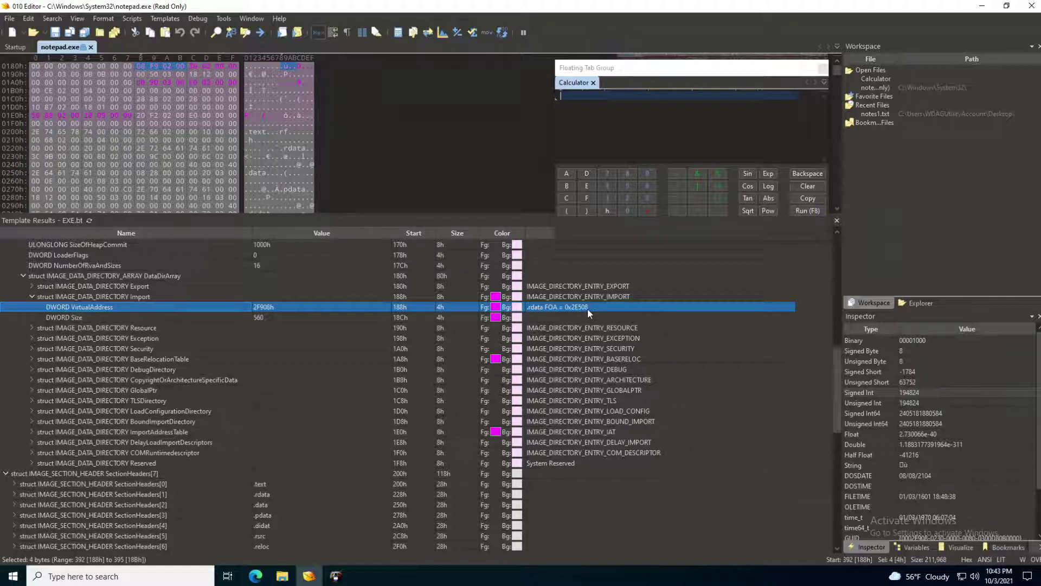
# Go to the Import directory's file offset 2E508 in the hex view and inspect the byte there.
pyautogui.scroll(-1, 838, 371)
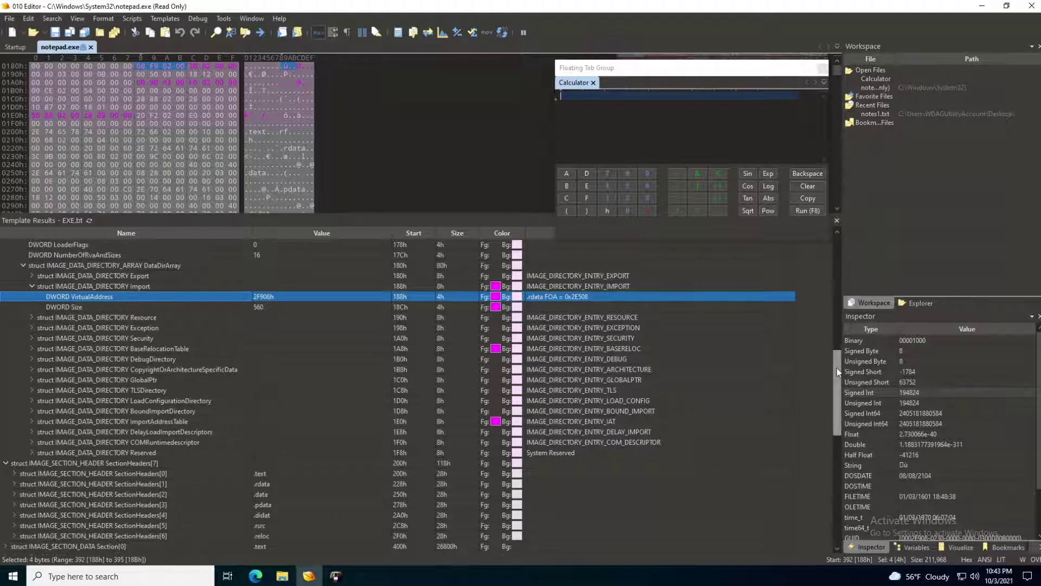
pyautogui.scroll(-1, 838, 371)
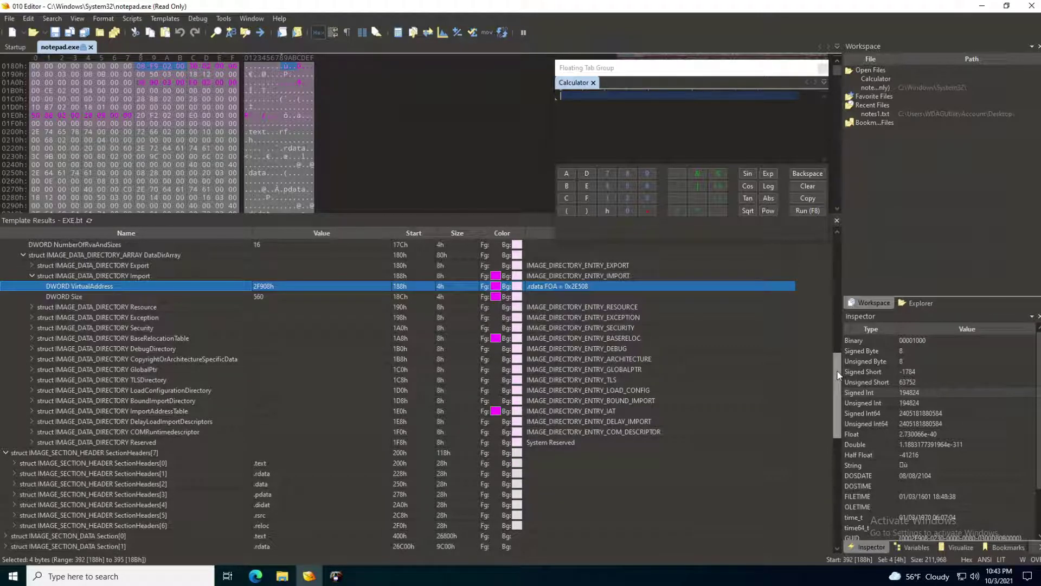
pyautogui.rightClick(582, 288)
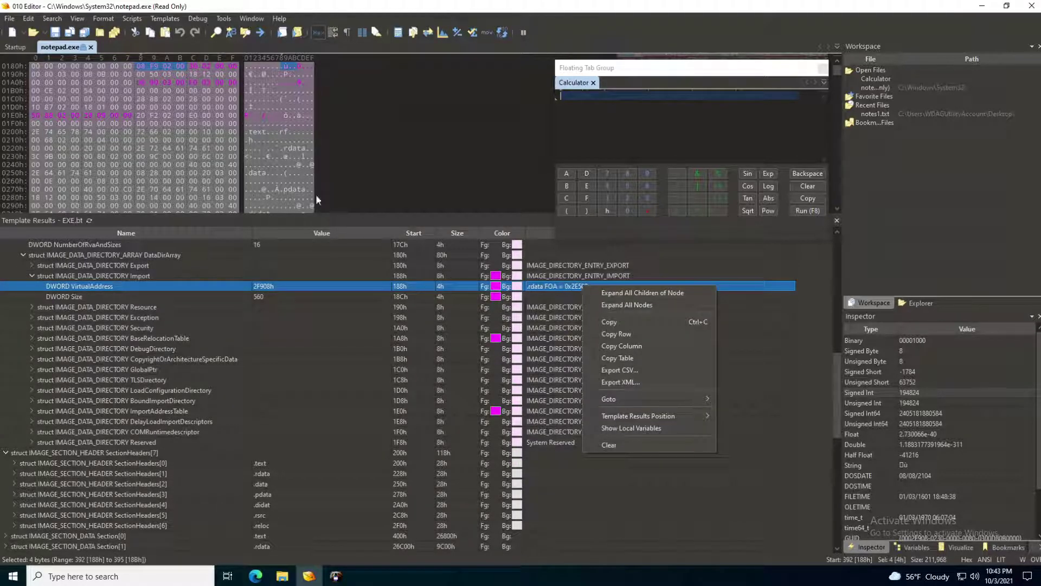
pyautogui.click(152, 131)
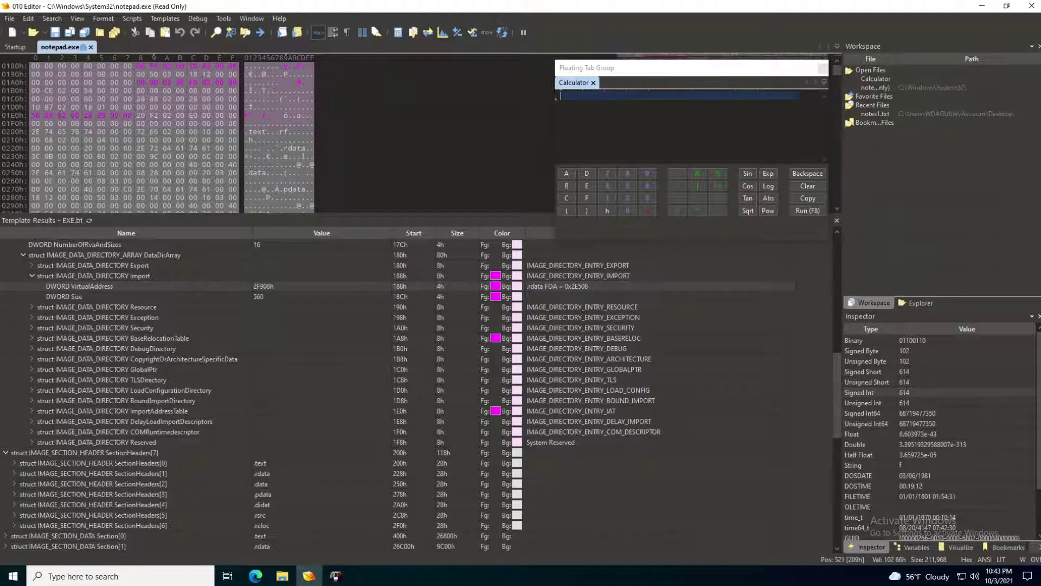
pyautogui.hotkey('ctrl', 'g')
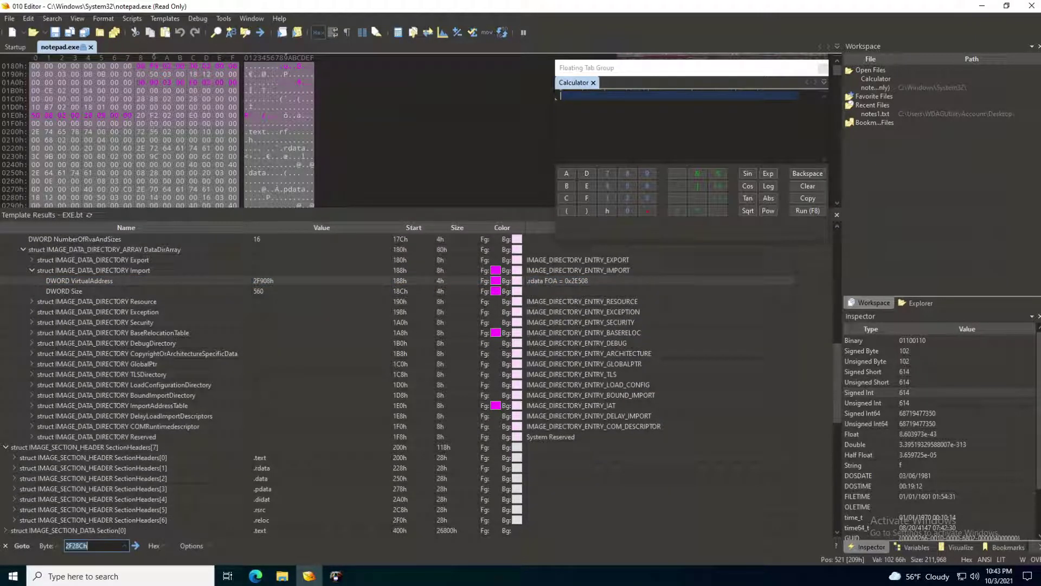
pyautogui.write('2E508')
pyautogui.click(136, 546)
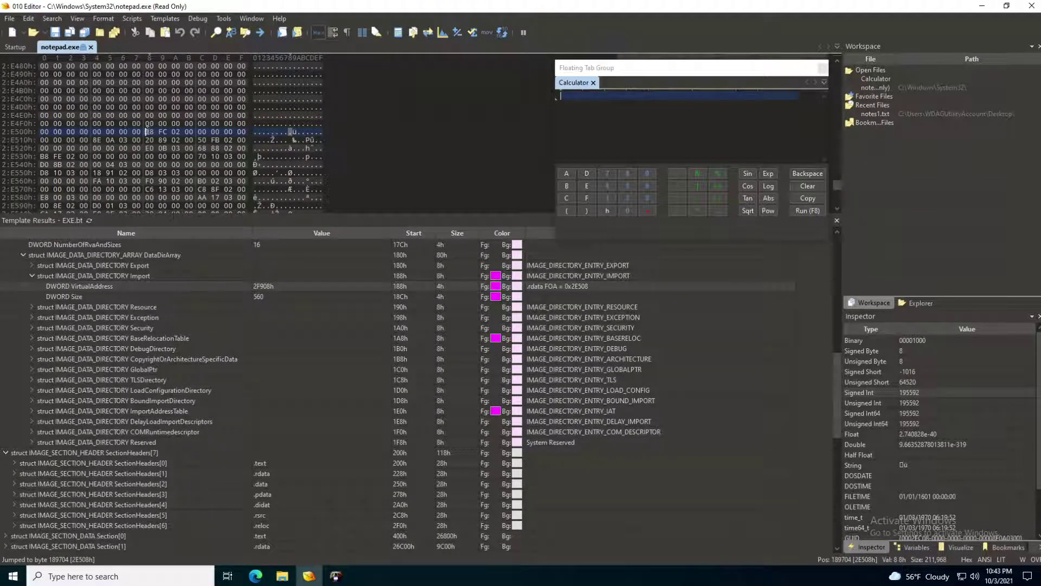
pyautogui.moveTo(145, 131)
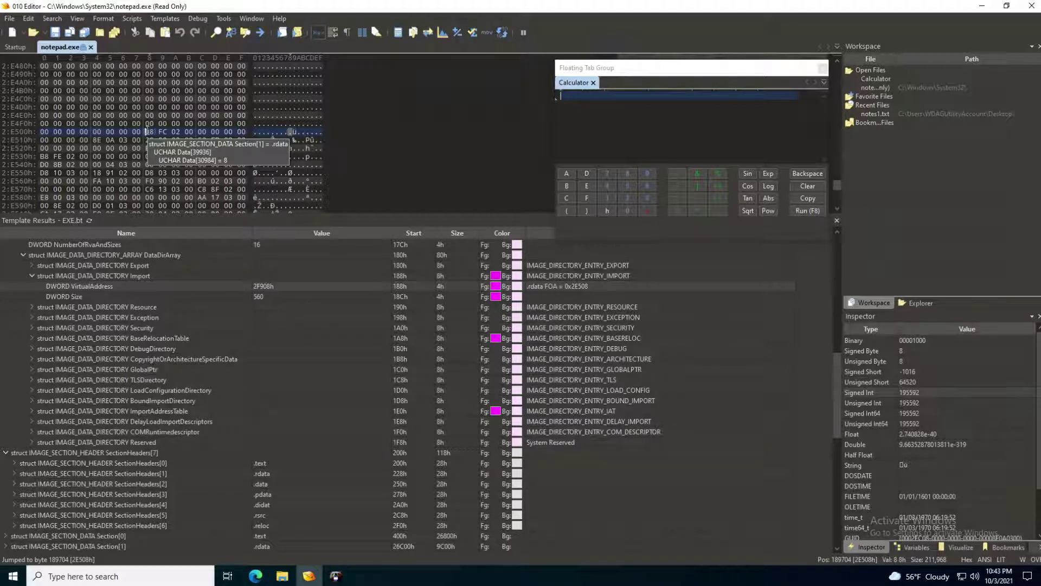
# Select ImportDescriptor[0] for KERNEL32.dll in the template results and compare its start offset with the Import directory's file offset.
pyautogui.moveTo(834, 381); pyautogui.dragTo(743, 429)
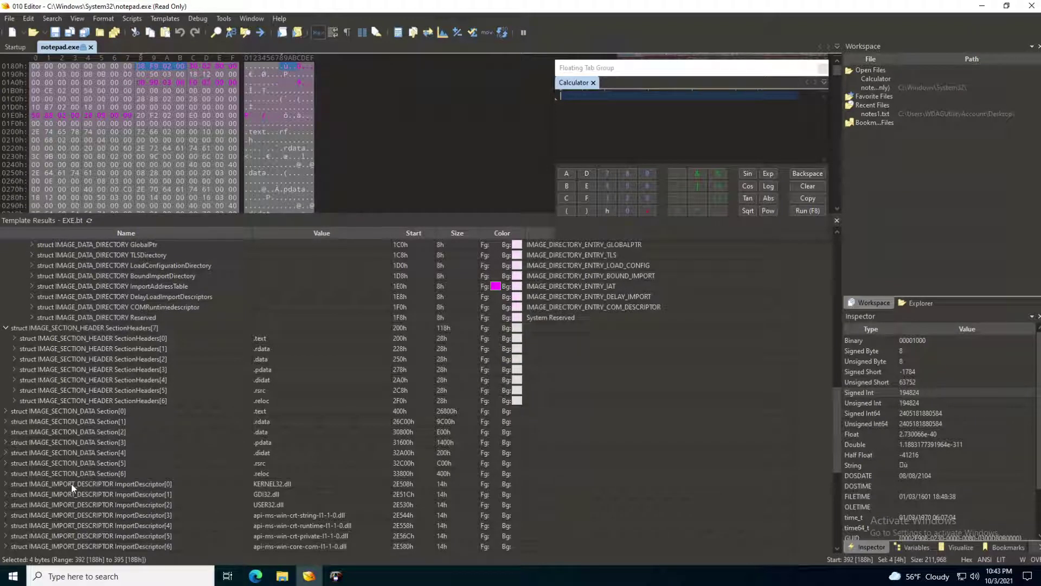
pyautogui.click(139, 481)
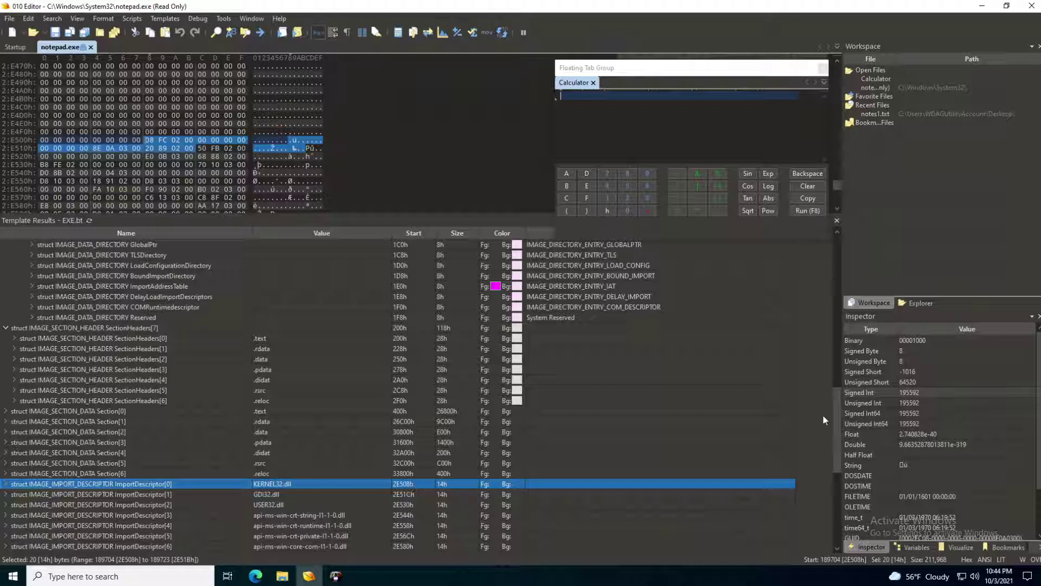
pyautogui.scroll(4, 836, 429)
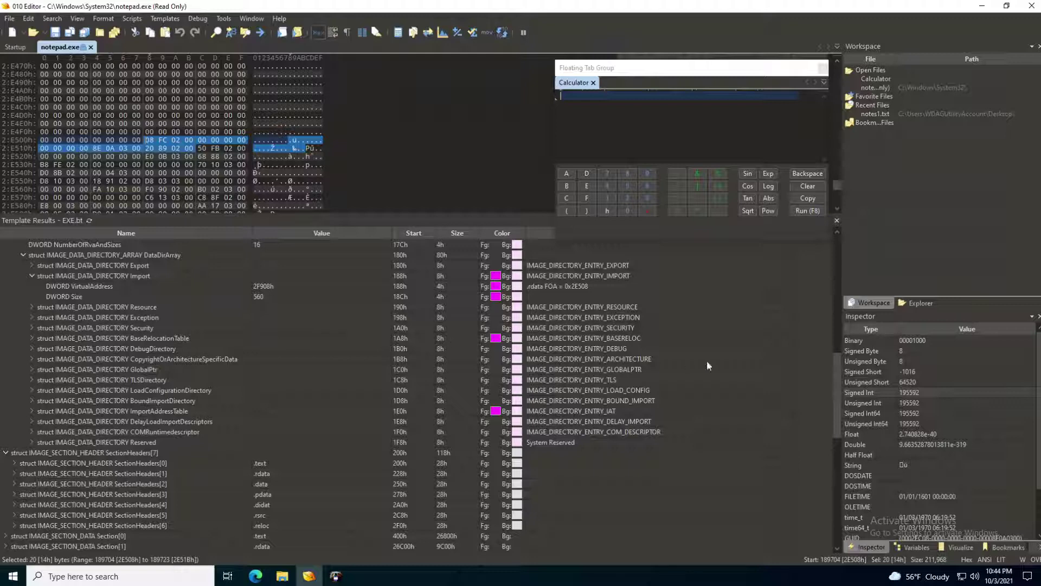
# Highlight the bytes of ImportDescriptor[1], [2] and [3] one after another, and return to ImportDescriptor[0].
pyautogui.moveTo(834, 382); pyautogui.dragTo(834, 420)
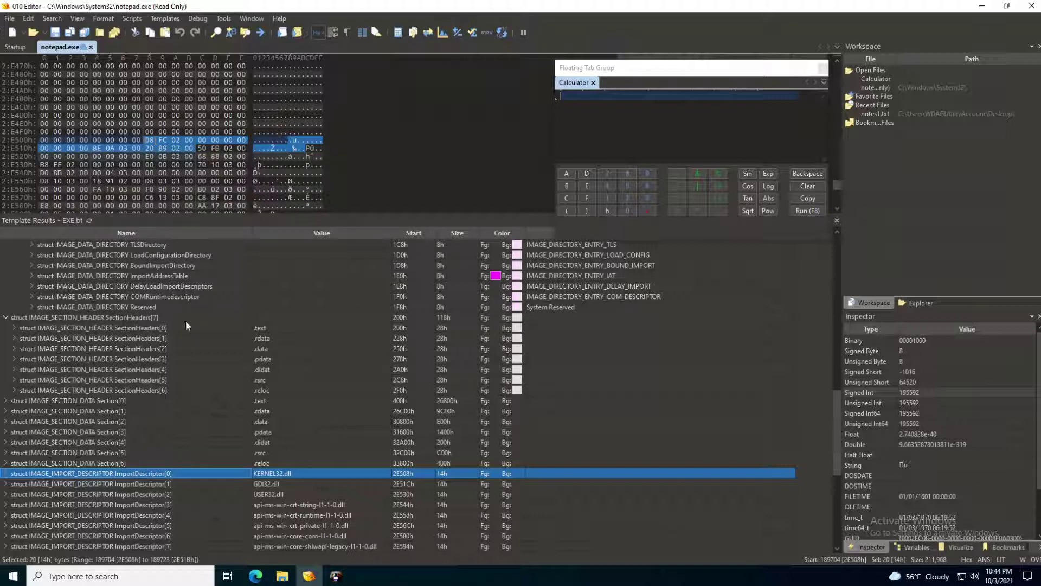
pyautogui.click(158, 484)
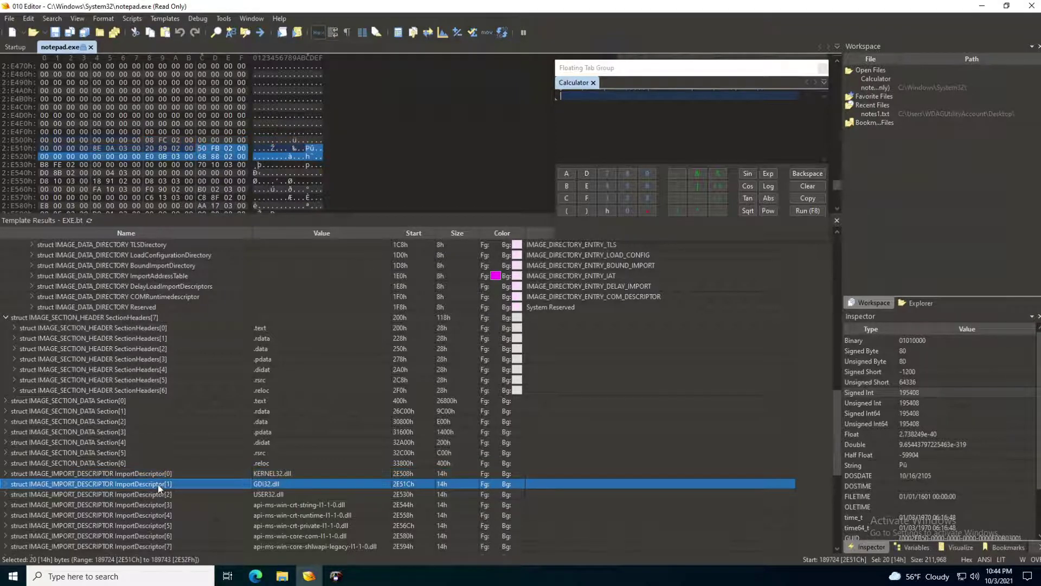
pyautogui.click(164, 494)
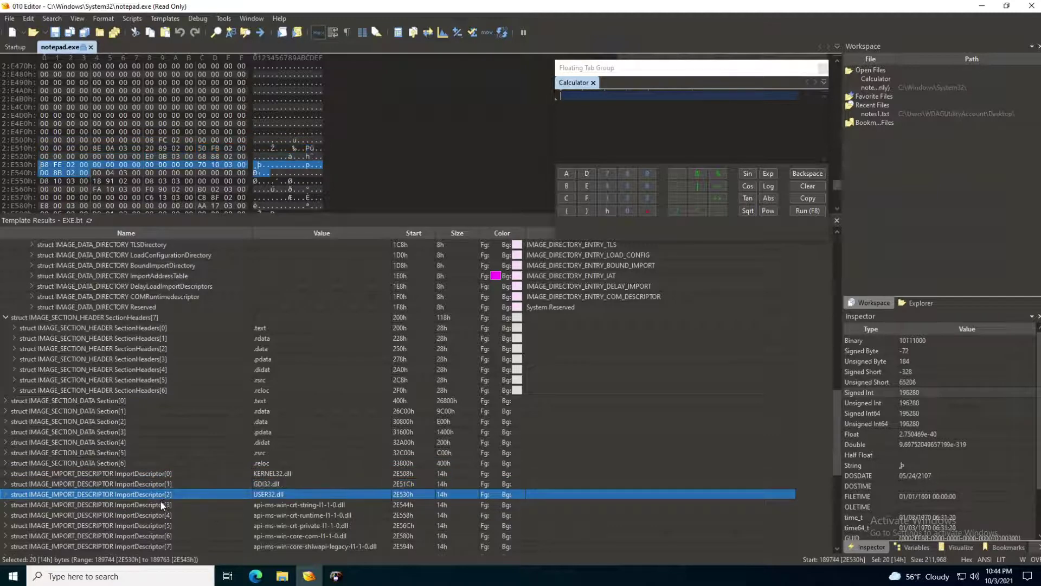
pyautogui.click(161, 504)
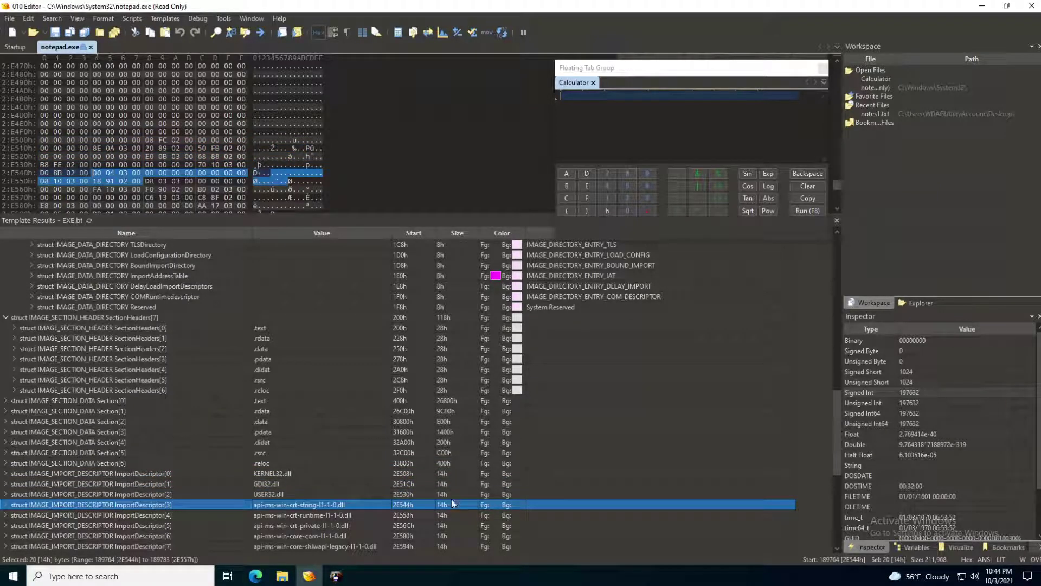
pyautogui.click(151, 475)
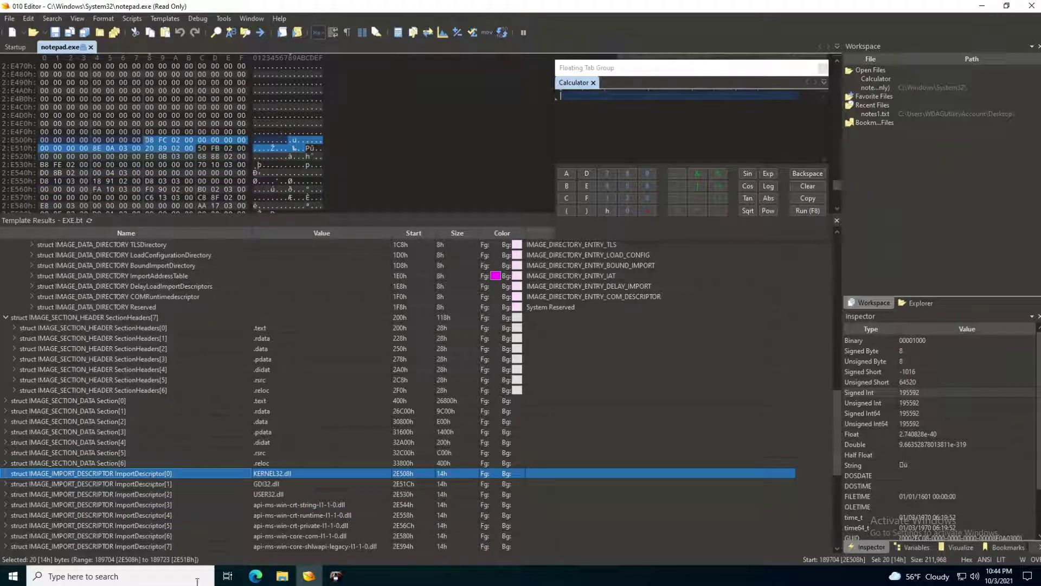
# Switch to PE-bear and select KERNEL32.dll in the list of imported DLLs of notepad.exe.
pyautogui.click(340, 578)
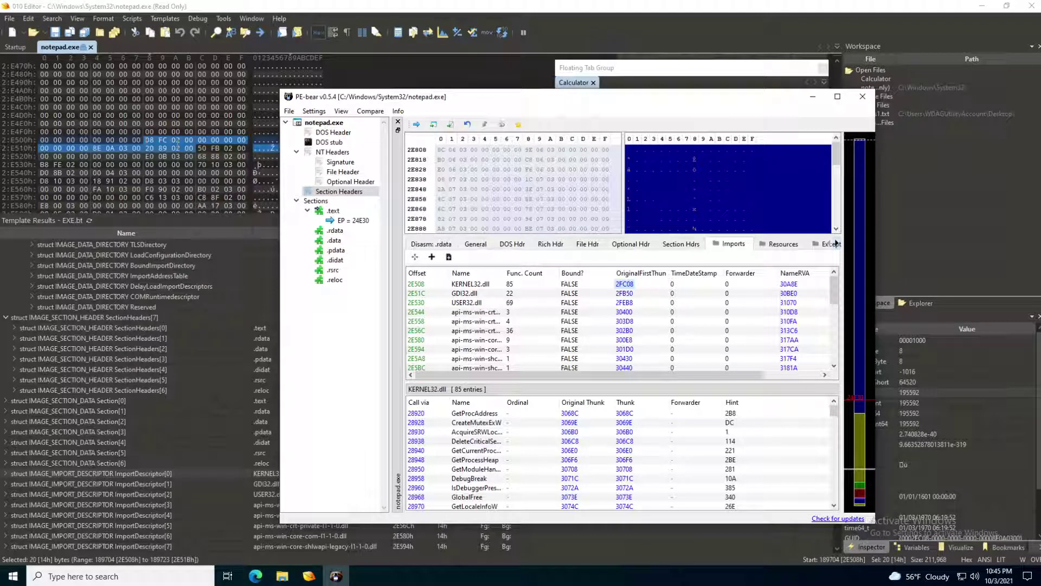
pyautogui.moveTo(189, 154)
pyautogui.click(475, 283)
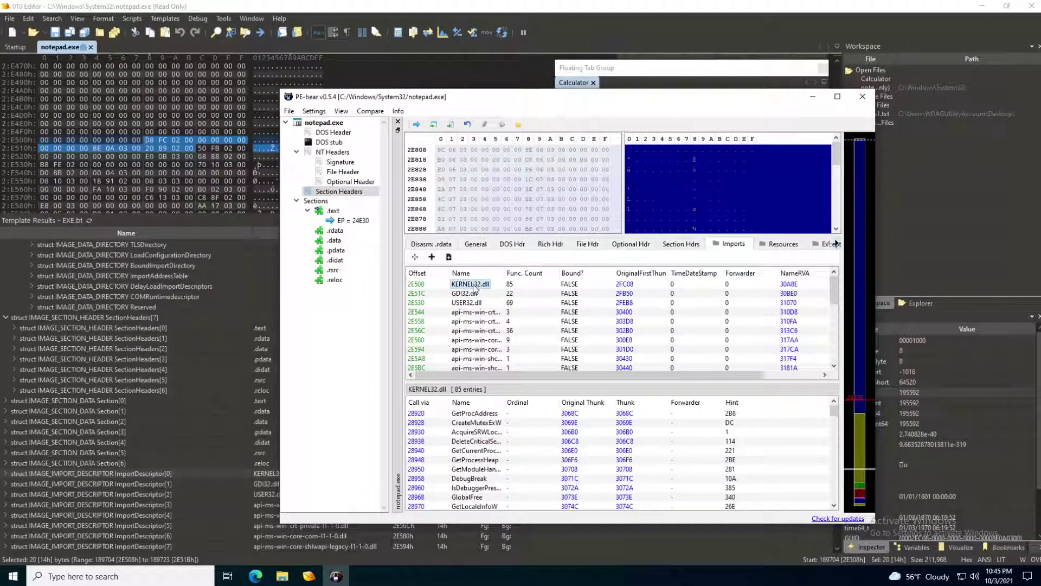
# Switch back to 010 Editor, select ImportDescriptor[5] and look through the full list of import descriptors.
pyautogui.click(336, 576)
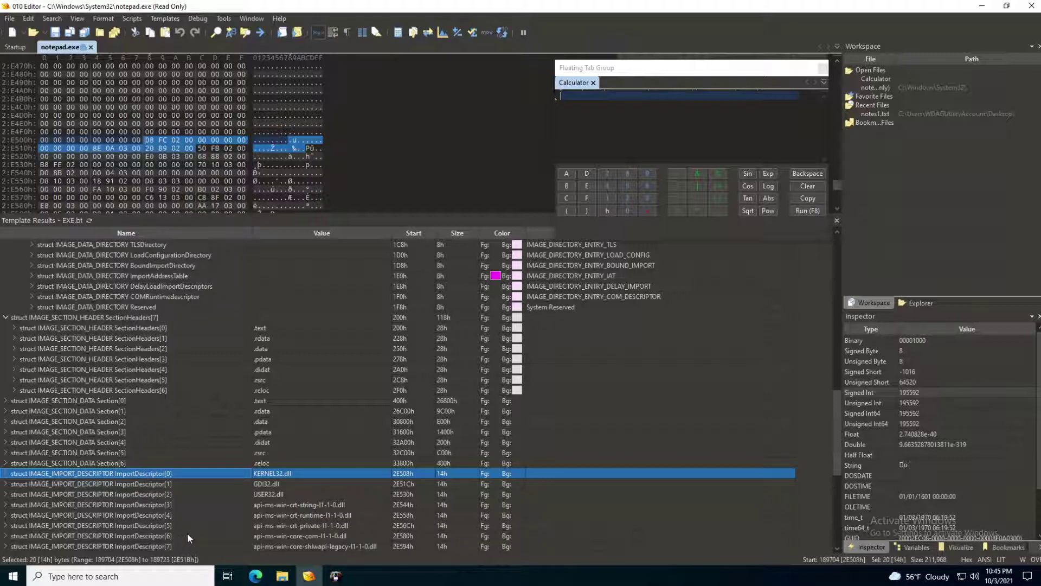
pyautogui.press('Down')
pyautogui.press('Down')
pyautogui.click(323, 525)
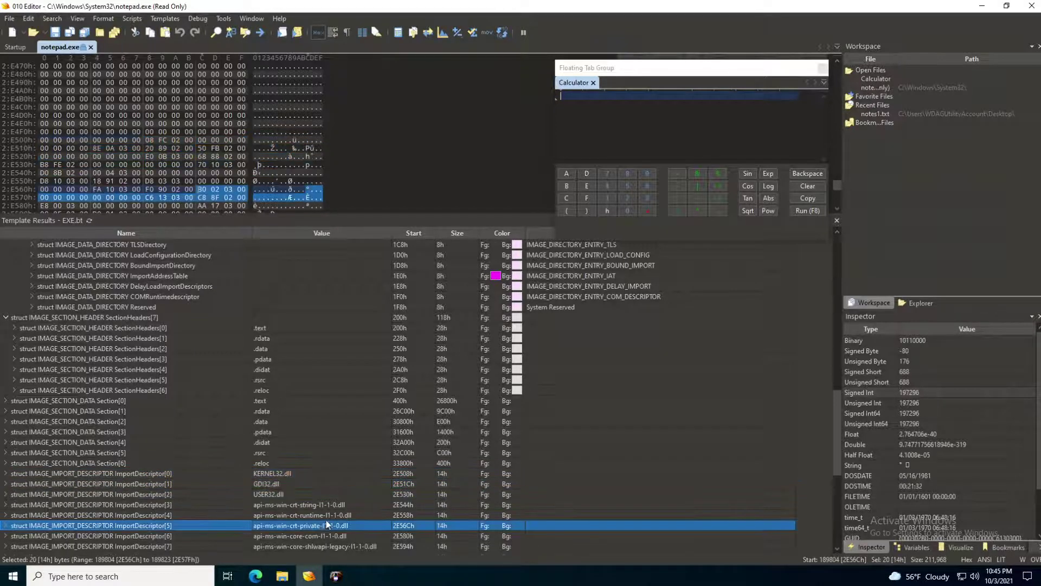
pyautogui.moveTo(834, 421); pyautogui.dragTo(833, 478)
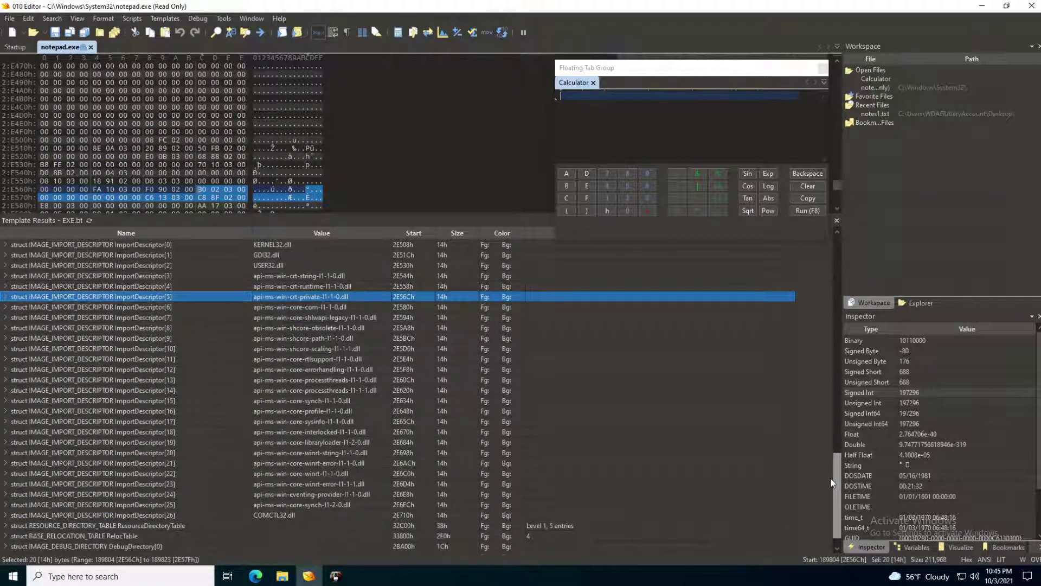
pyautogui.moveTo(832, 481); pyautogui.dragTo(825, 456)
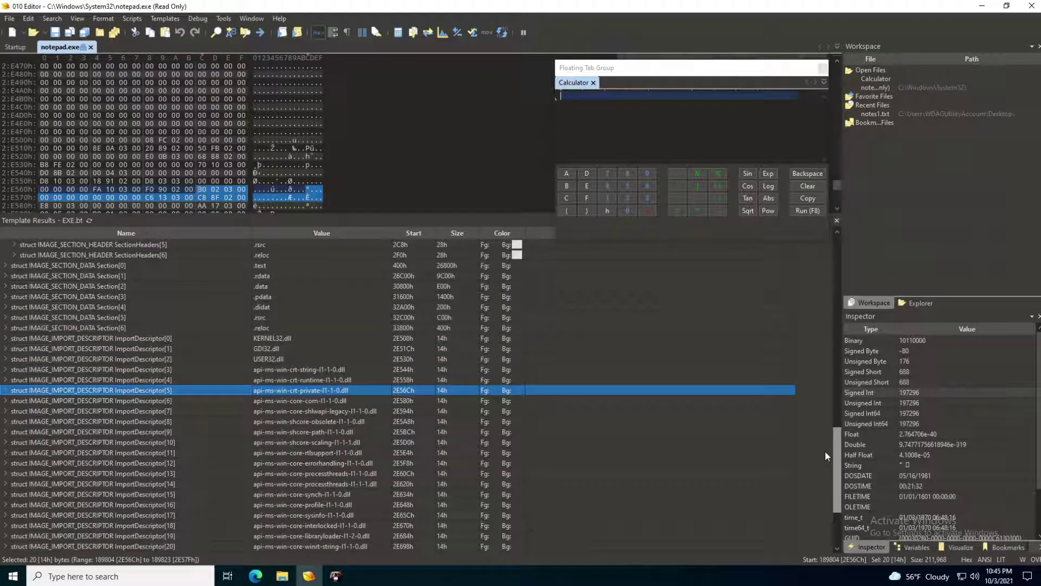
# Switch to PE-bear and review the file header, section headers and imports of notepad.exe.
pyautogui.click(342, 576)
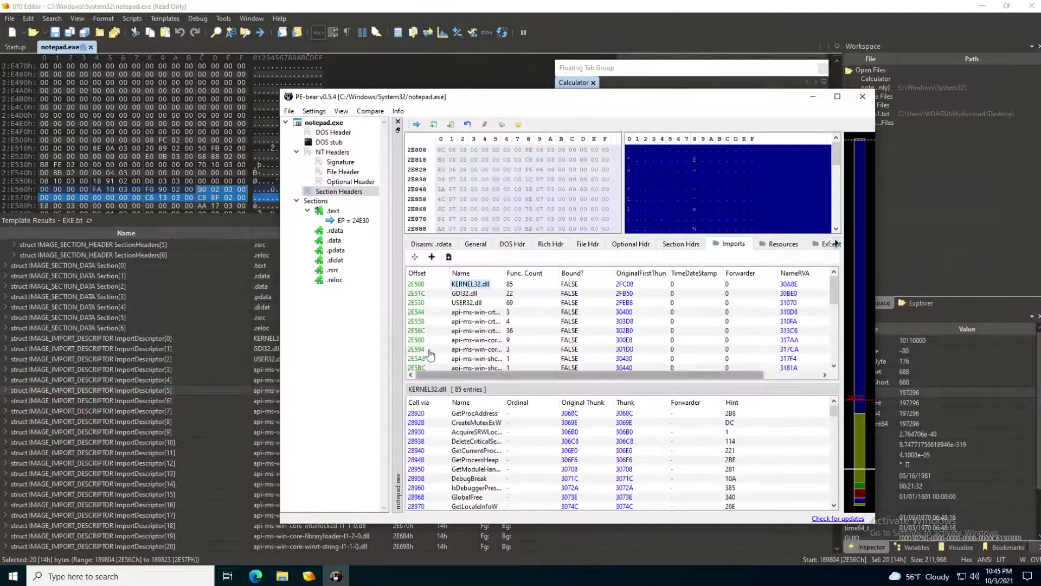
pyautogui.click(341, 173)
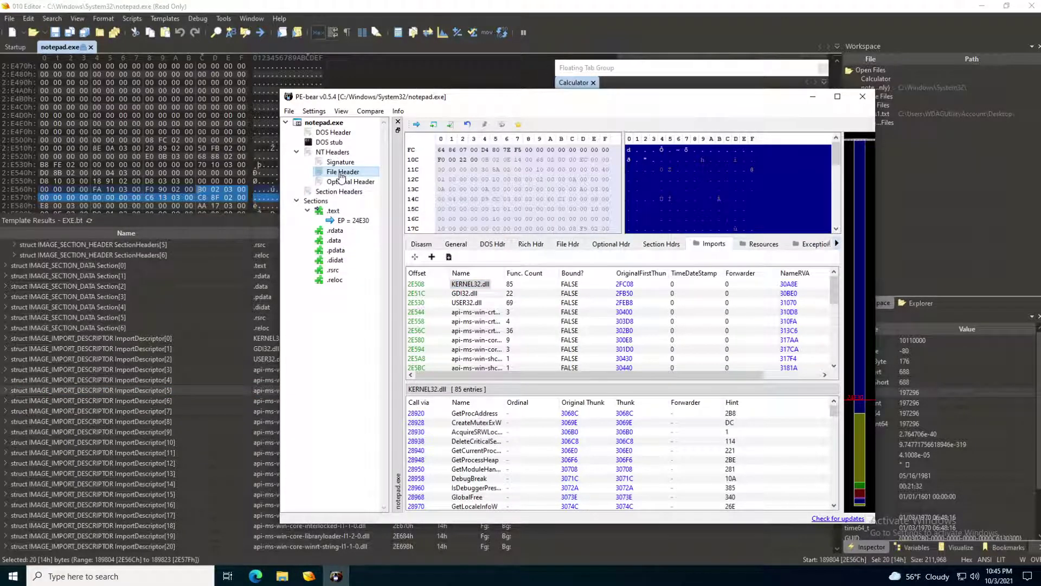
pyautogui.click(564, 244)
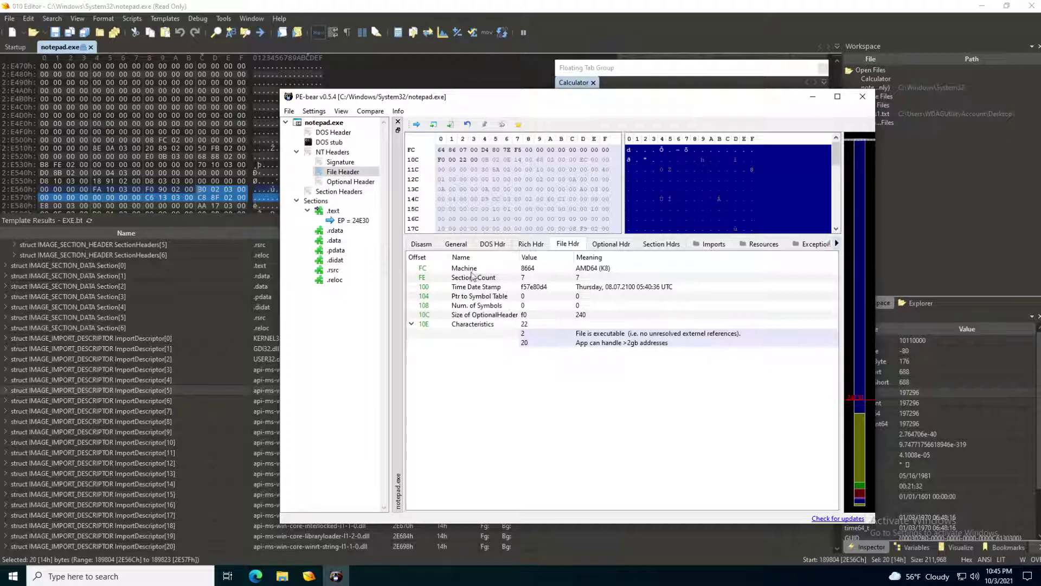
pyautogui.click(660, 246)
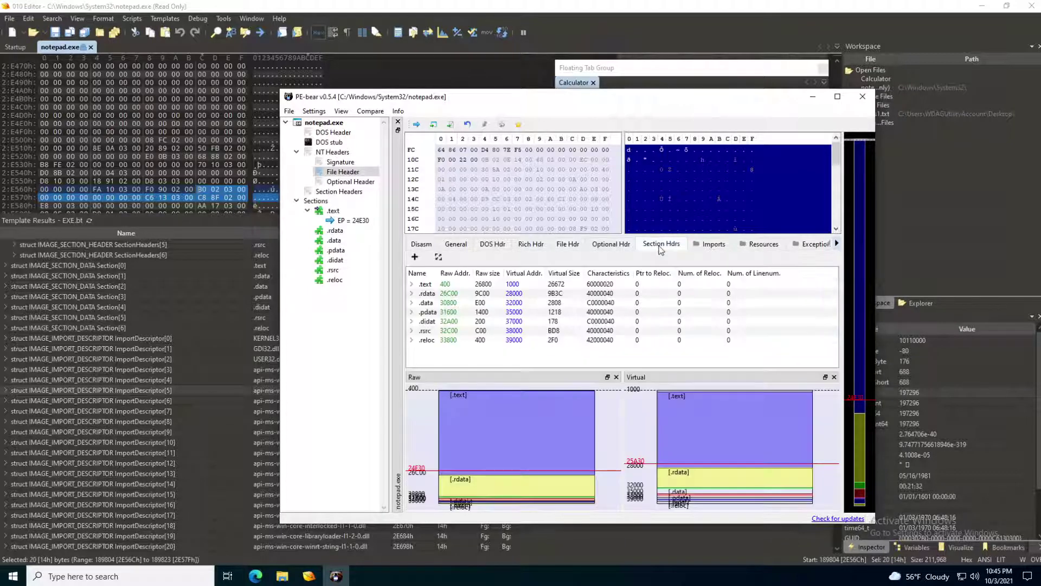
pyautogui.click(708, 245)
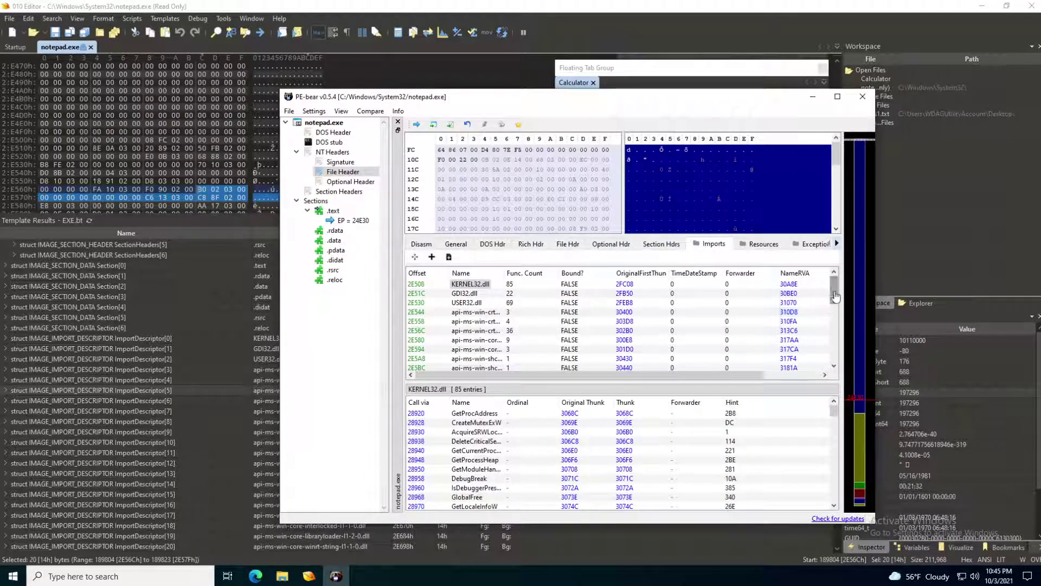
pyautogui.moveTo(833, 290)
pyautogui.mouseDown()
pyautogui.moveTo(829, 366)
pyautogui.moveTo(822, 292)
pyautogui.moveTo(817, 387)
pyautogui.moveTo(819, 278)
pyautogui.mouseUp()
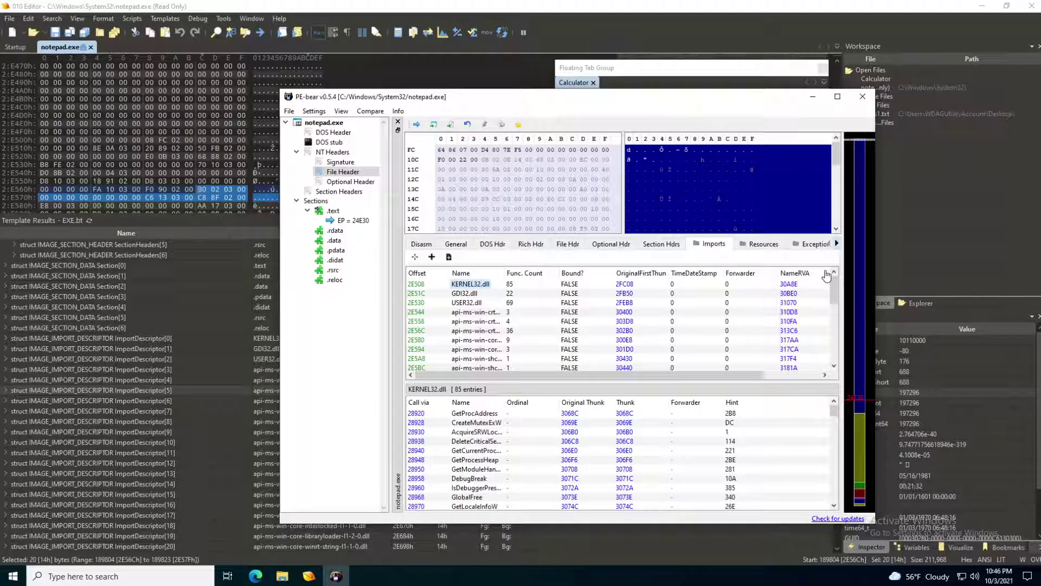
# Look through the Rich, DOS, general and file header views, ending at the optional header's Data Directory entries.
pyautogui.click(531, 245)
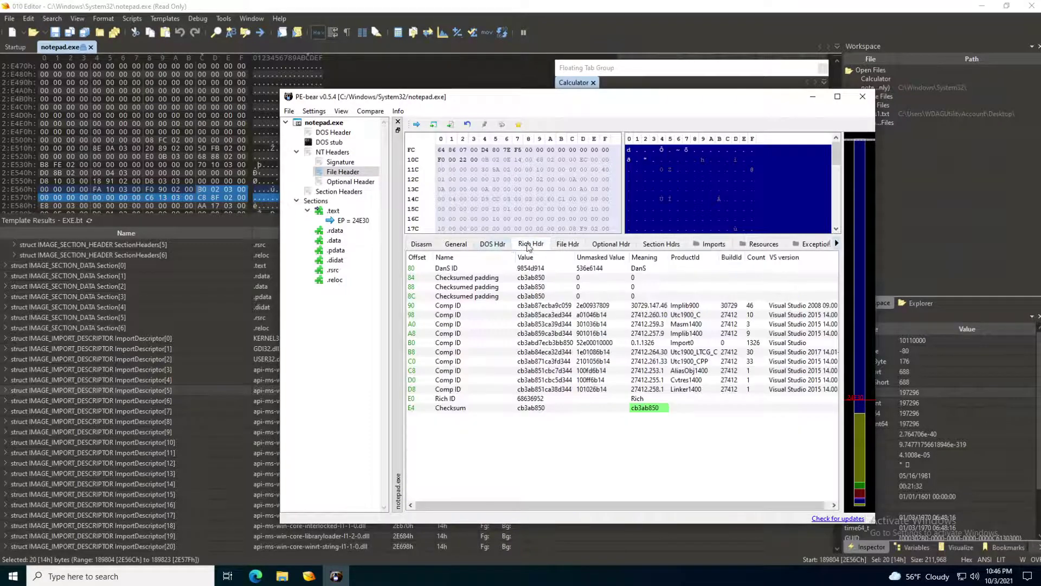
pyautogui.click(500, 246)
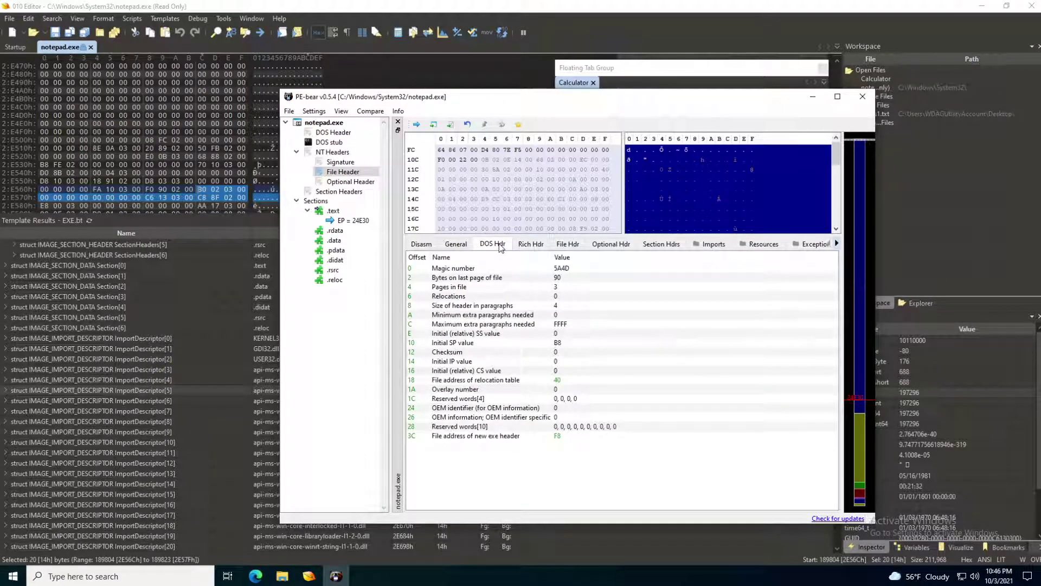
pyautogui.click(467, 246)
pyautogui.click(488, 248)
pyautogui.click(524, 244)
pyautogui.click(573, 247)
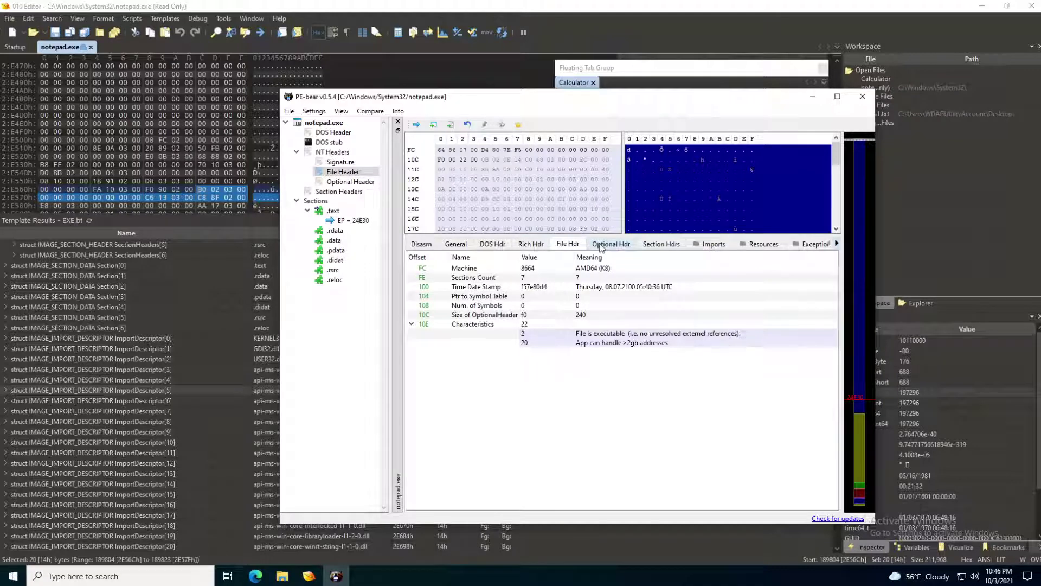
pyautogui.click(601, 244)
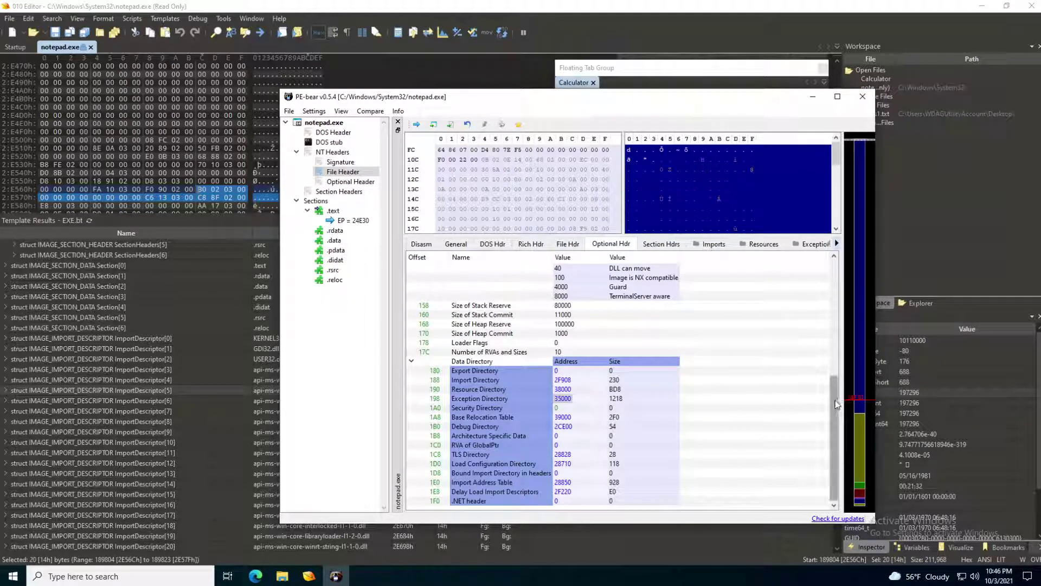
# Look over the optional header fields from the start and return to the list of imported DLLs.
pyautogui.moveTo(835, 404); pyautogui.dragTo(844, 289)
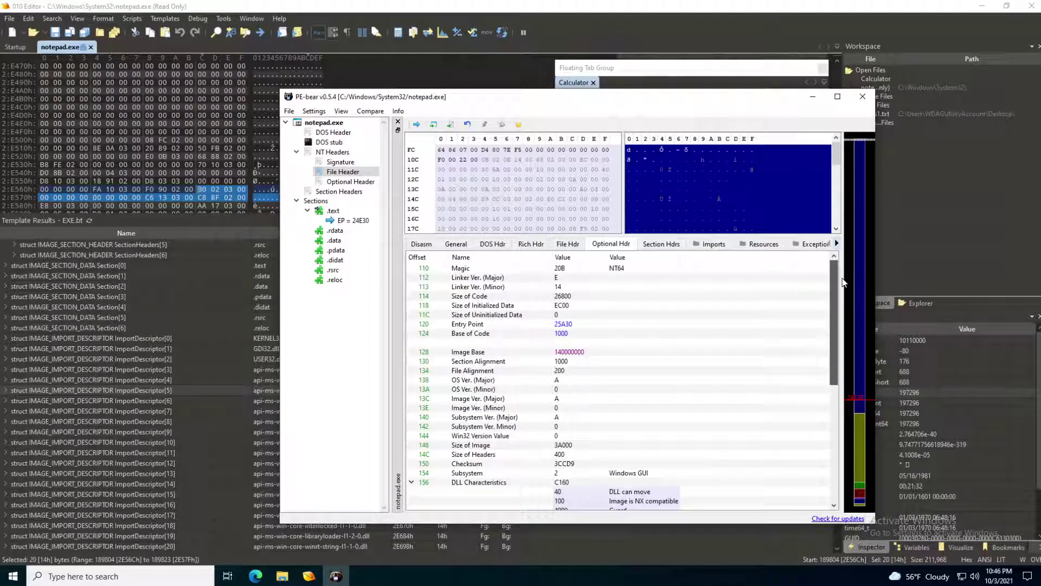
pyautogui.scroll(-3, 844, 282)
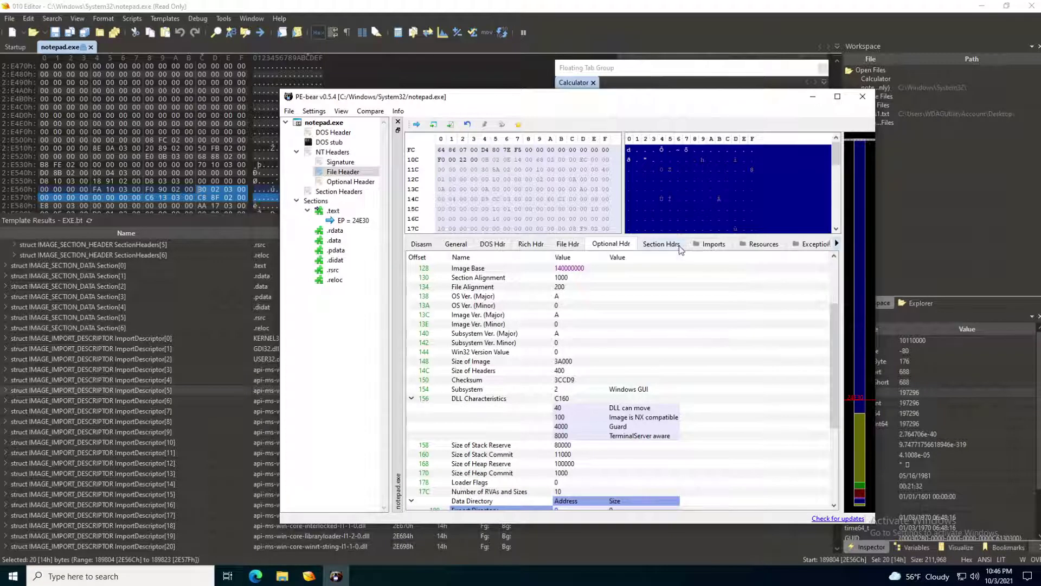
pyautogui.click(706, 247)
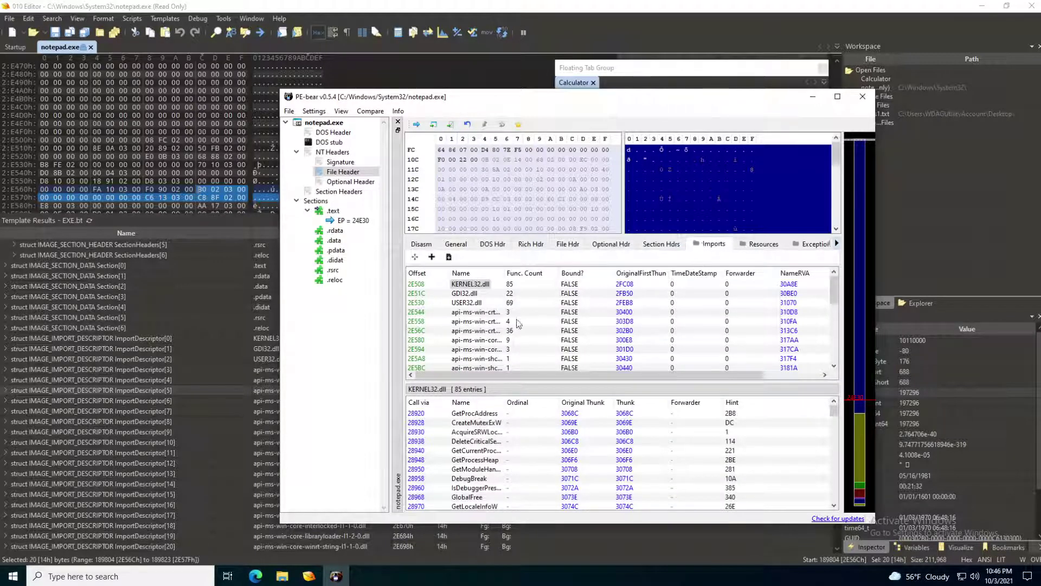
# Switch to 010 Editor, select ImportDescriptor[0] for KERNEL32.dll and check the Import entry in the data directory array.
pyautogui.click(152, 340)
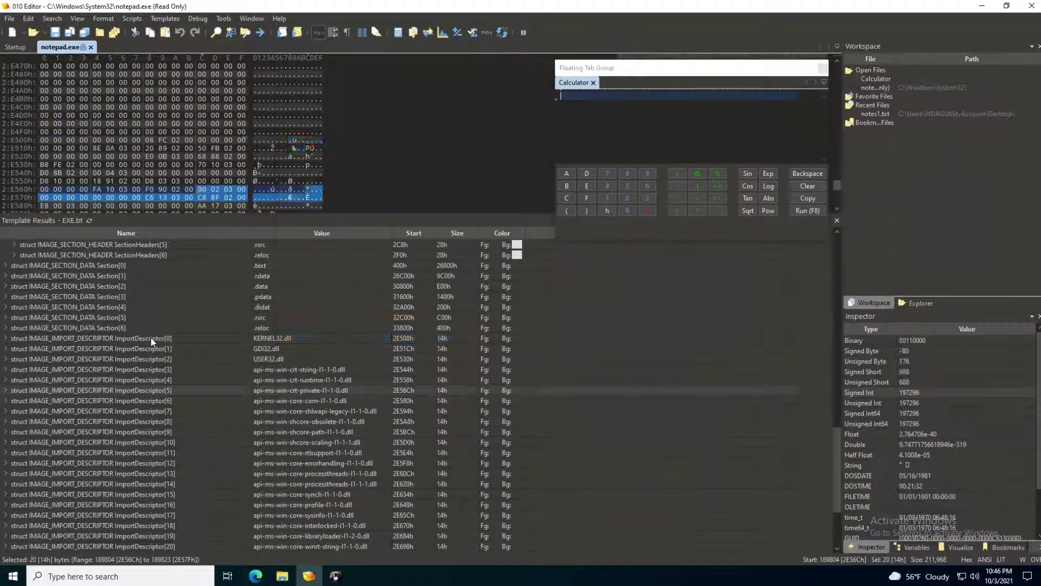
pyautogui.click(152, 339)
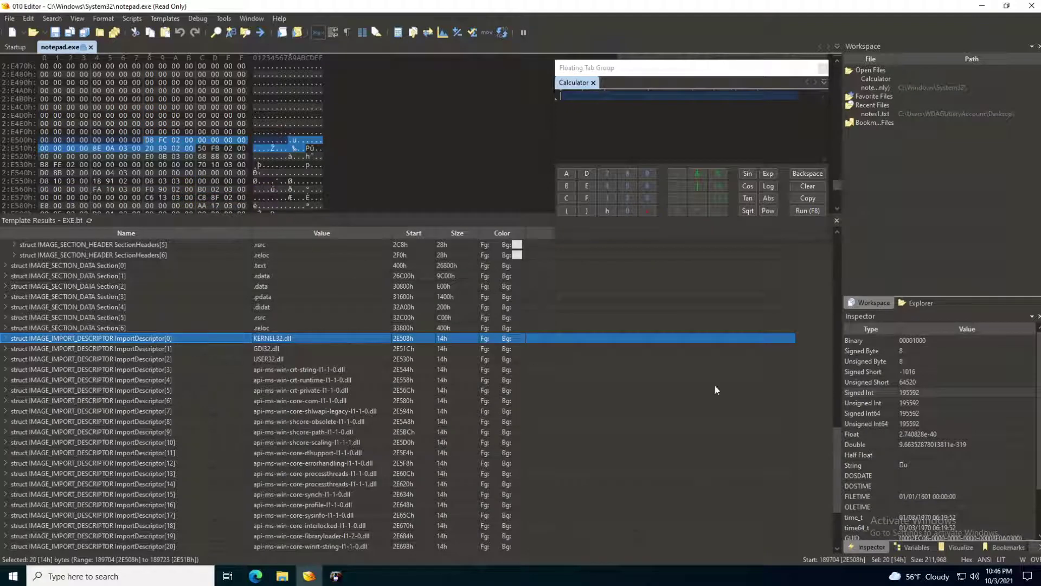
pyautogui.moveTo(833, 457); pyautogui.dragTo(818, 369)
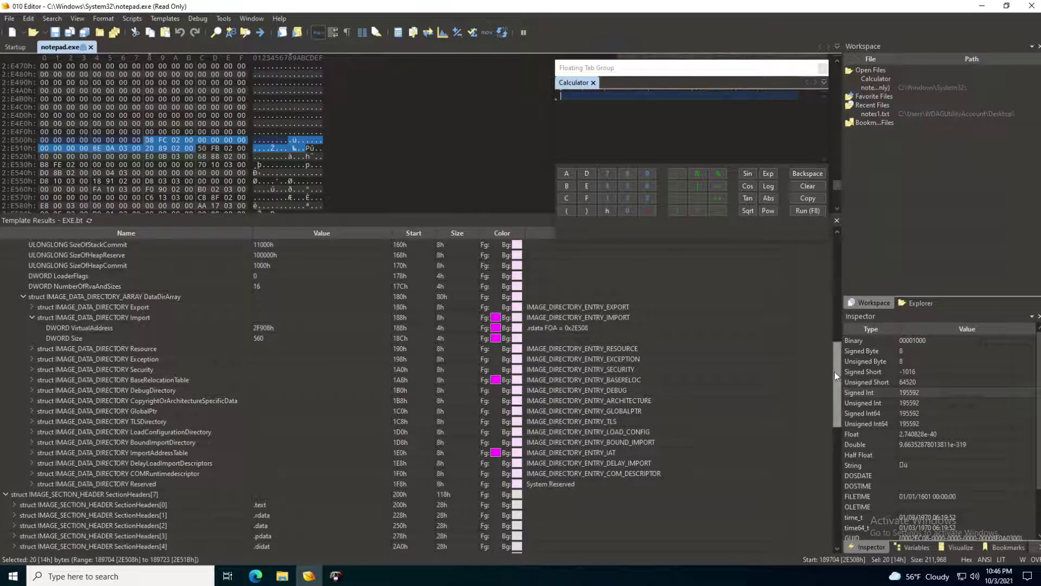
pyautogui.moveTo(834, 372); pyautogui.dragTo(825, 445)
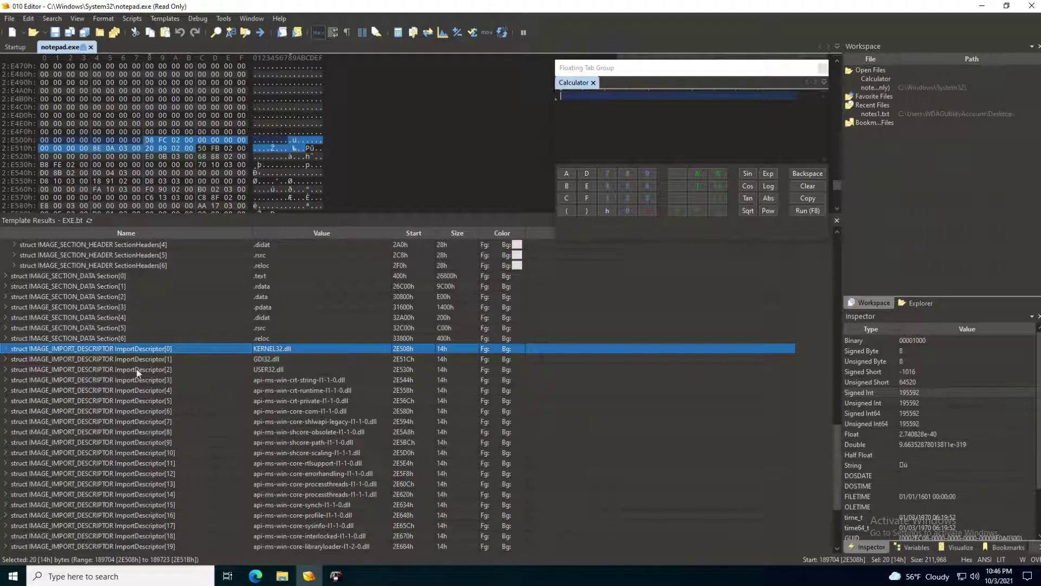
# Expand ImportDescriptor[0] and inspect its DUMMYUNIONNAME, TimeDateStamp, ForwarderChain and Name fields.
pyautogui.doubleClick(139, 349)
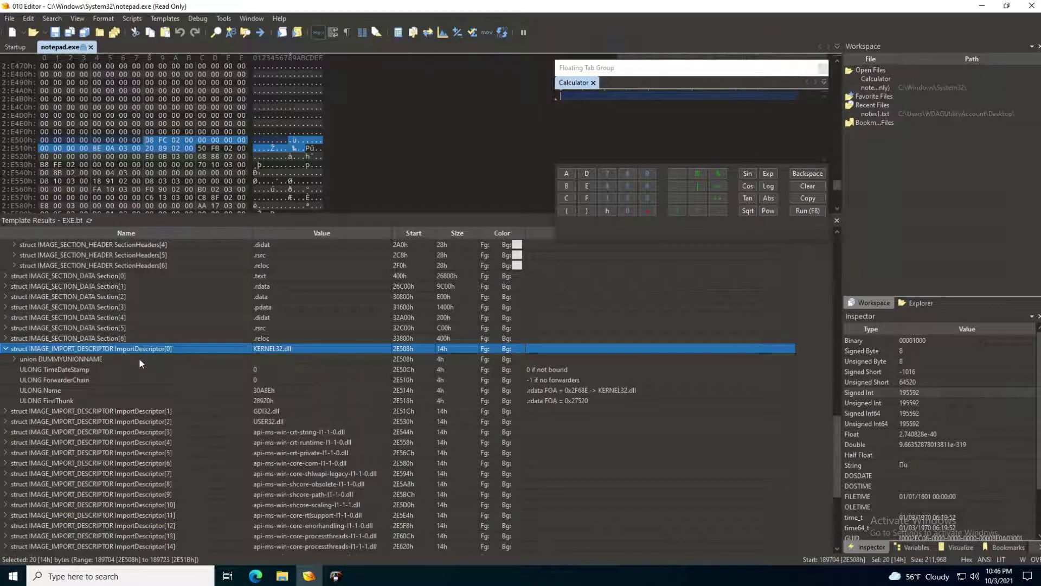
pyautogui.click(87, 369)
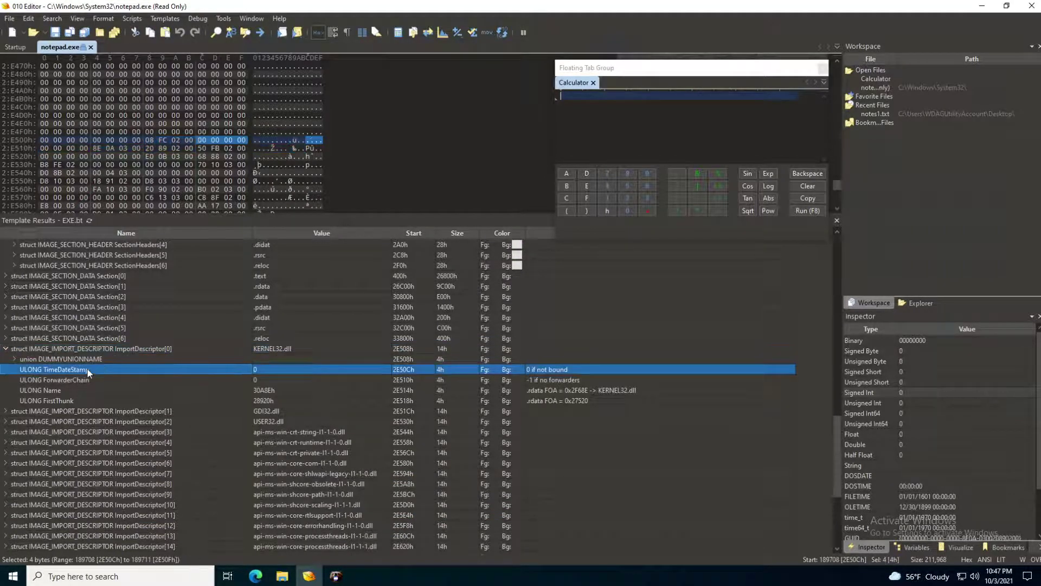
pyautogui.click(87, 360)
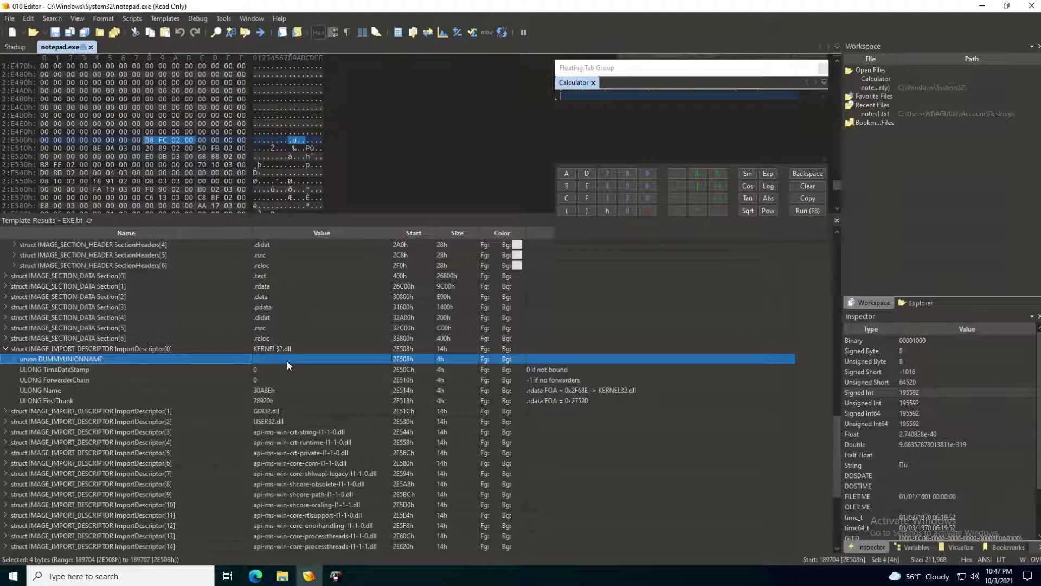
pyautogui.click(86, 371)
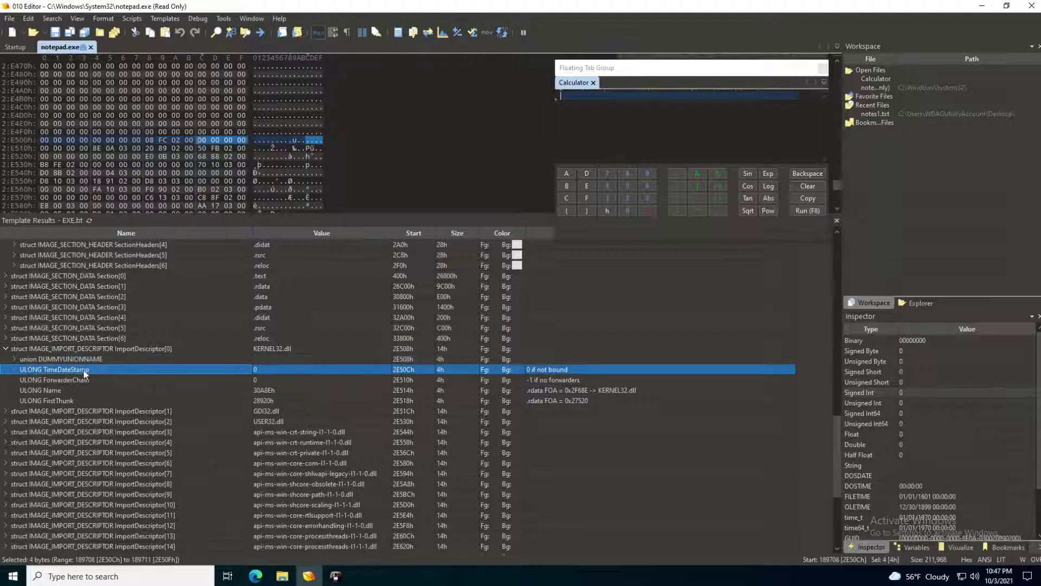
pyautogui.click(268, 381)
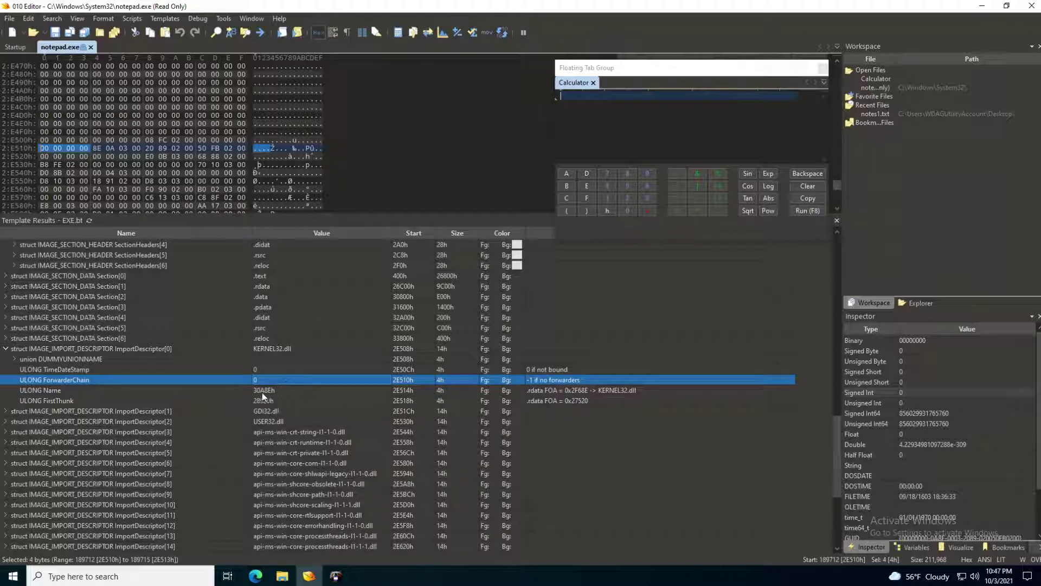
pyautogui.click(211, 392)
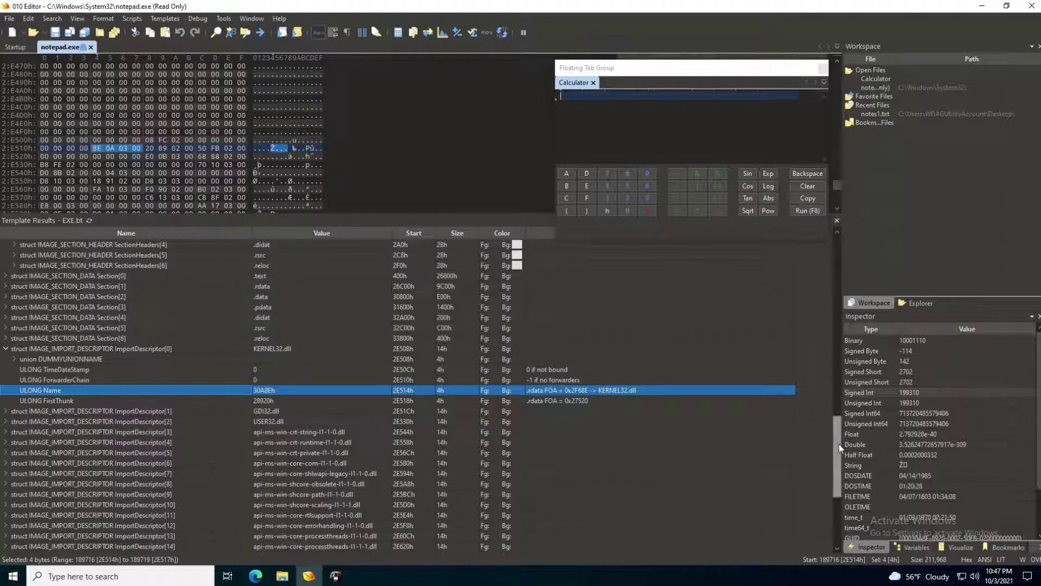
# Expand SectionHeaders[0] (.text), select its VirtualAddress and compare the header's address fields with ImportDescriptor[0].
pyautogui.scroll(1, 838, 437)
pyautogui.moveTo(838, 437); pyautogui.dragTo(825, 406)
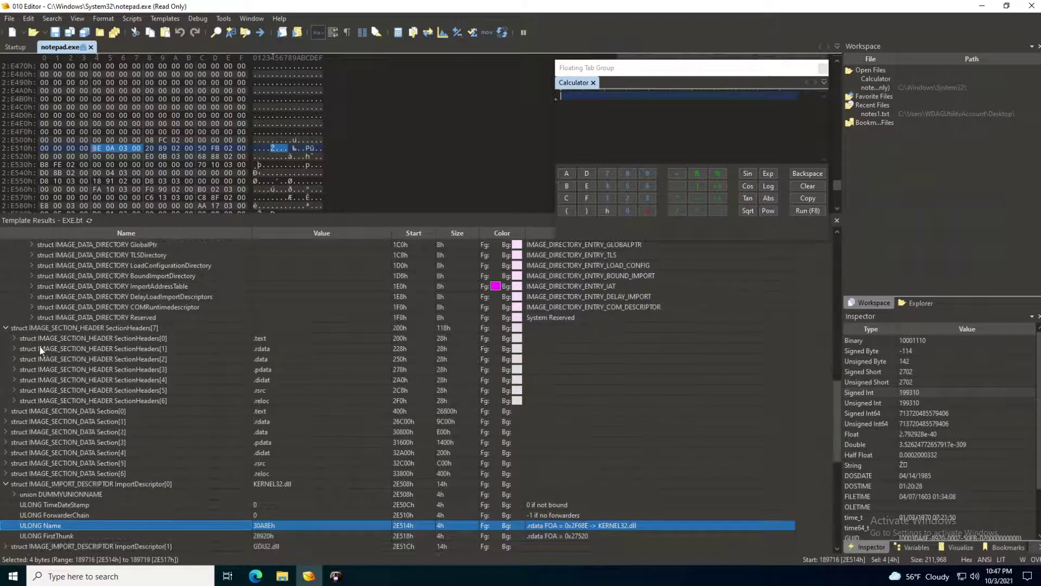
pyautogui.click(14, 338)
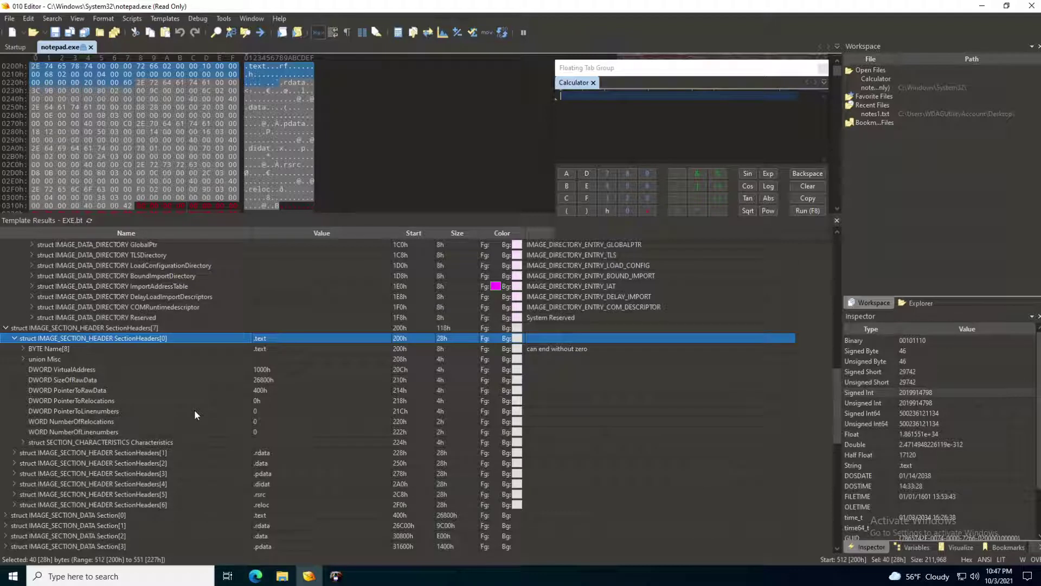
pyautogui.click(103, 372)
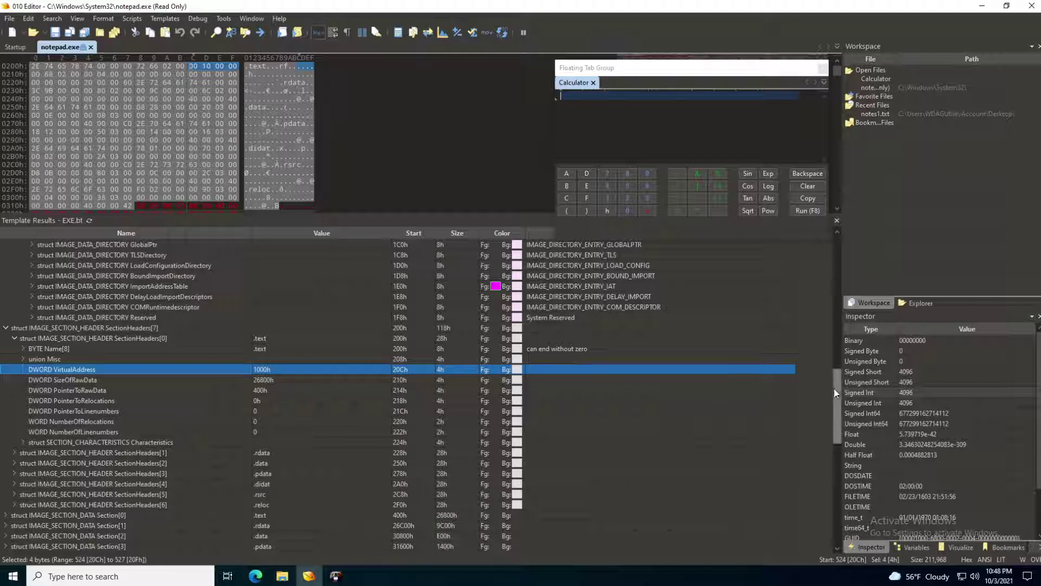
pyautogui.moveTo(834, 387); pyautogui.dragTo(838, 423)
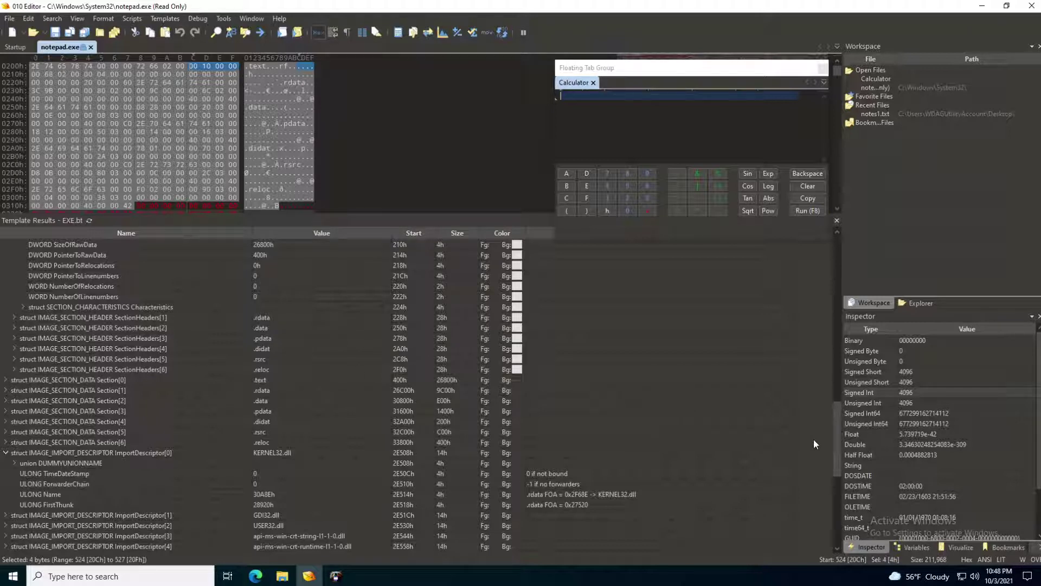
pyautogui.moveTo(834, 437); pyautogui.dragTo(835, 429)
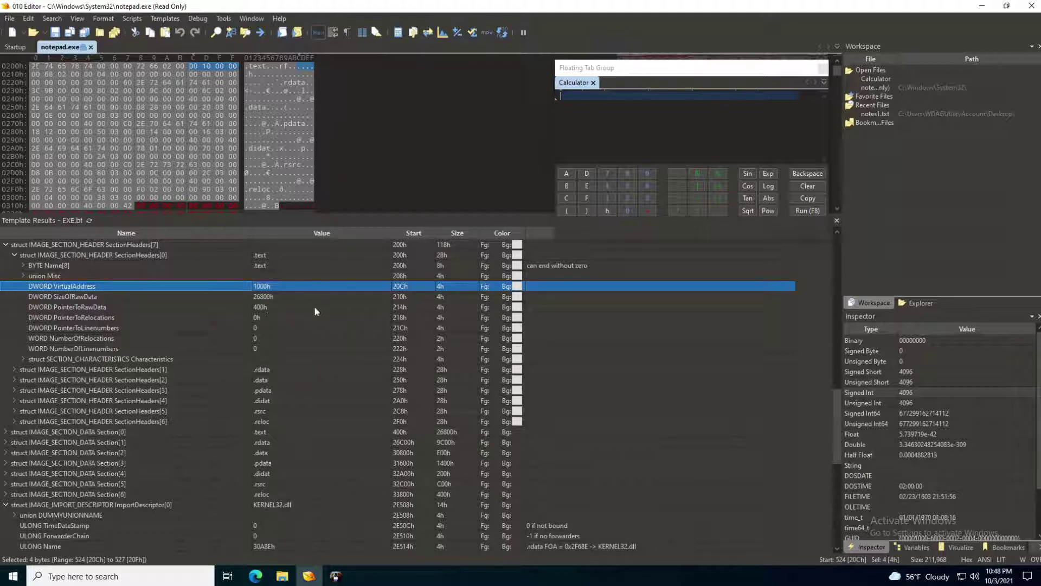
# Collapse the .text section header and expand SectionHeaders[1] (.rdata) to show its address and size fields.
pyautogui.click(14, 253)
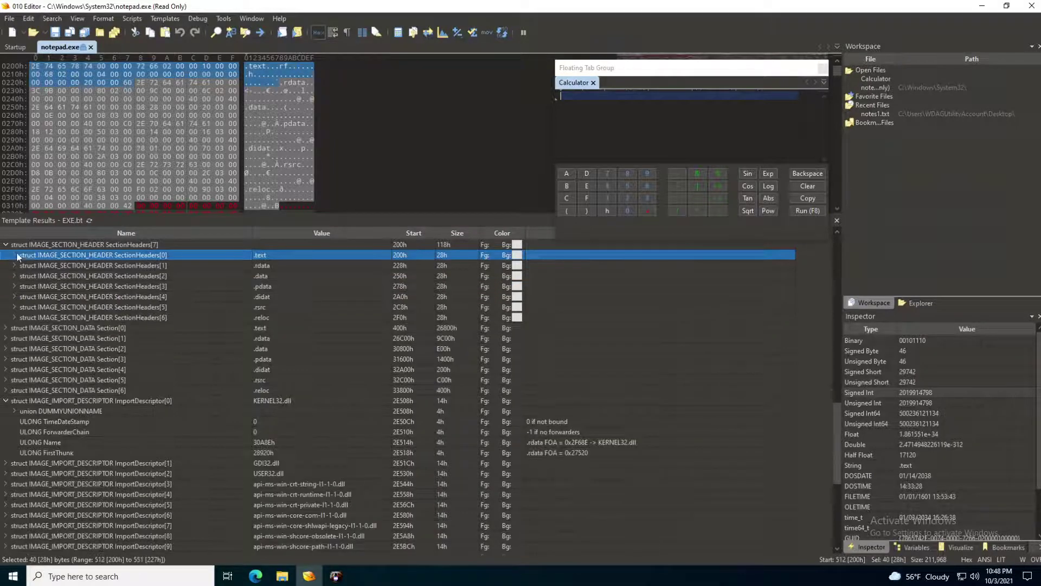
pyautogui.doubleClick(158, 265)
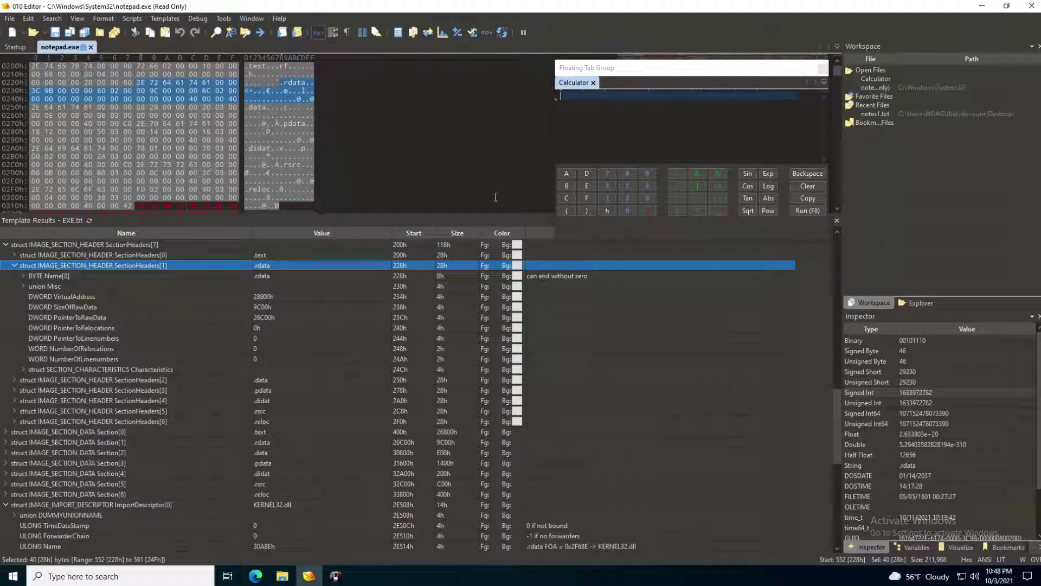
# Calculate the end address of the .rdata section in the Calculator with 28000h+9C00h.
pyautogui.click(595, 99)
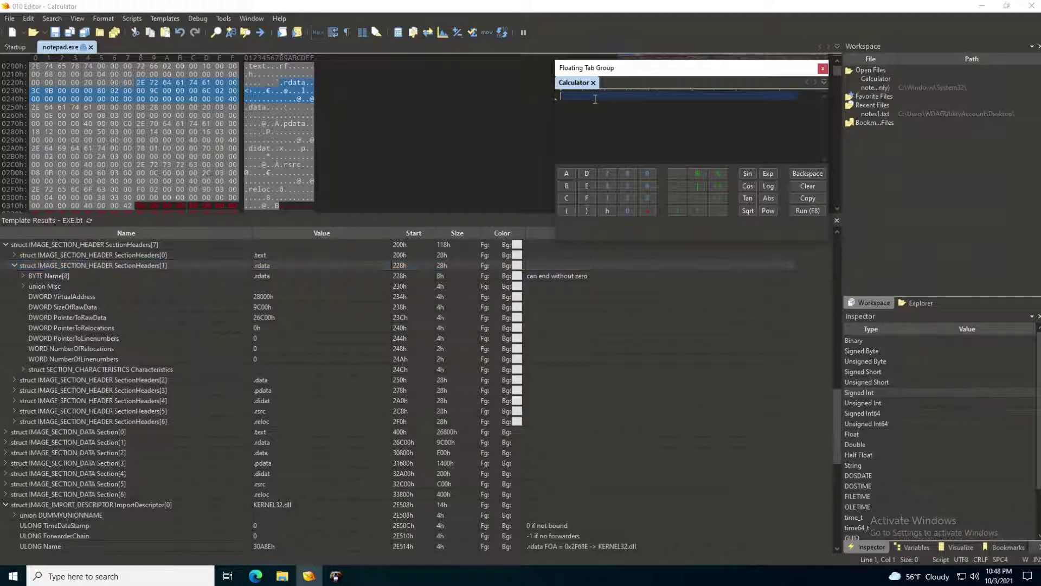
pyautogui.write('28000')
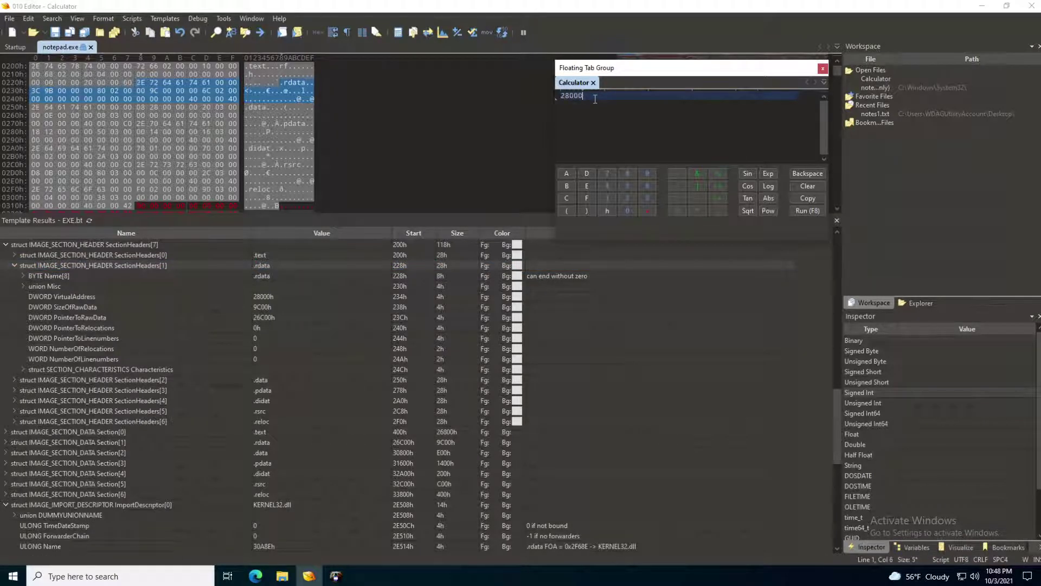
pyautogui.write('h+9C00h')
pyautogui.click(805, 212)
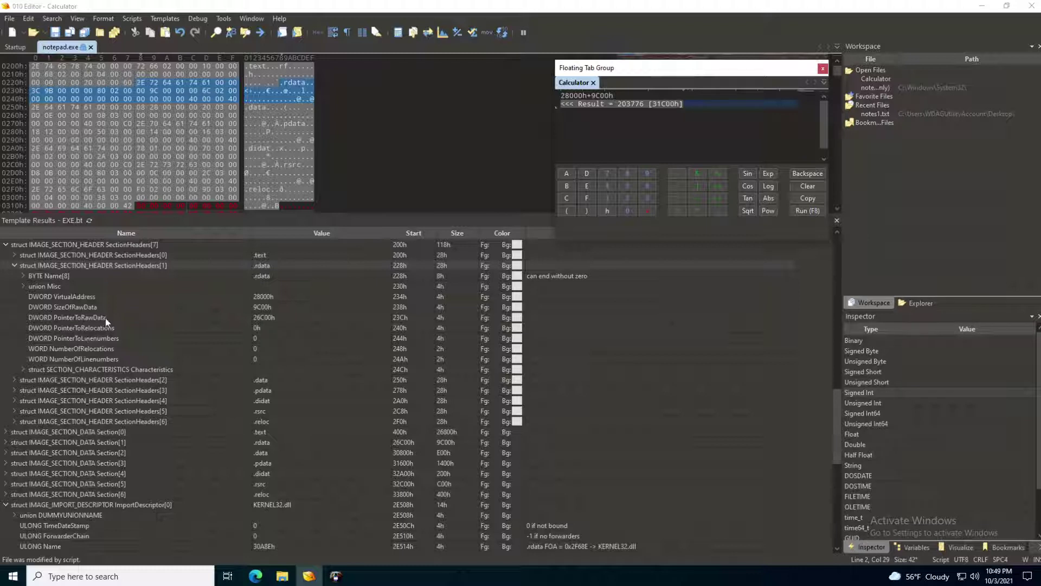
# Replace the Calculator expression with 26C00h+(30A8Eh-28000h) and run it to convert the Name RVA to a file offset.
pyautogui.moveTo(614, 95); pyautogui.dragTo(529, 95)
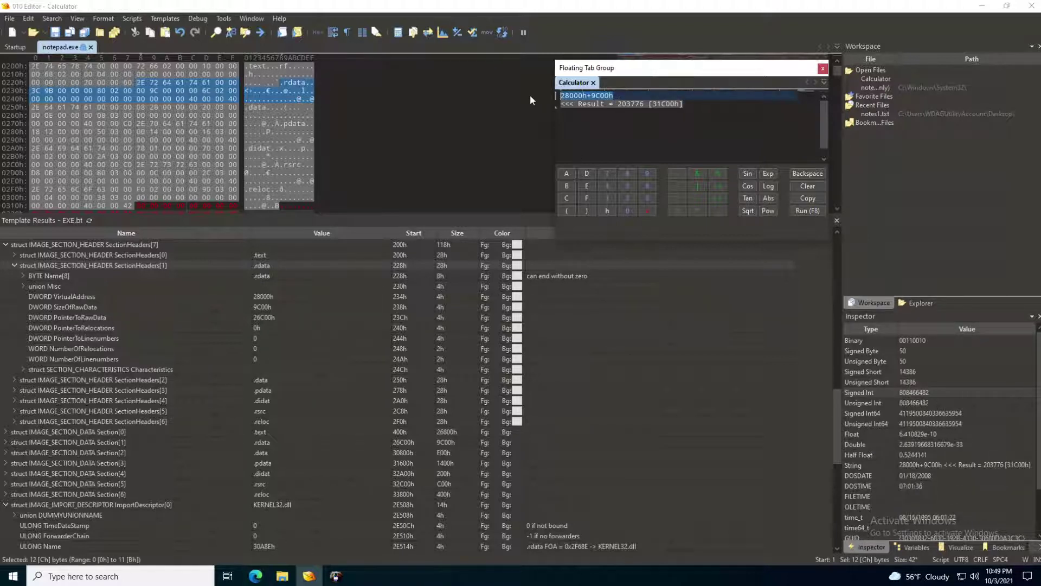
pyautogui.write('2')
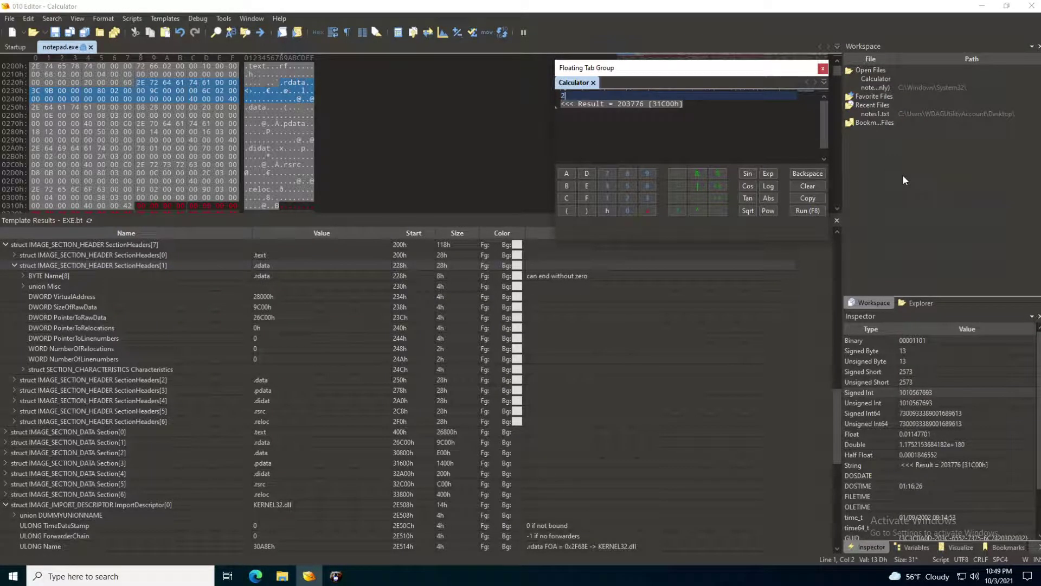
pyautogui.write('6C')
pyautogui.write('00h')
pyautogui.write('+(')
pyautogui.write('3D')
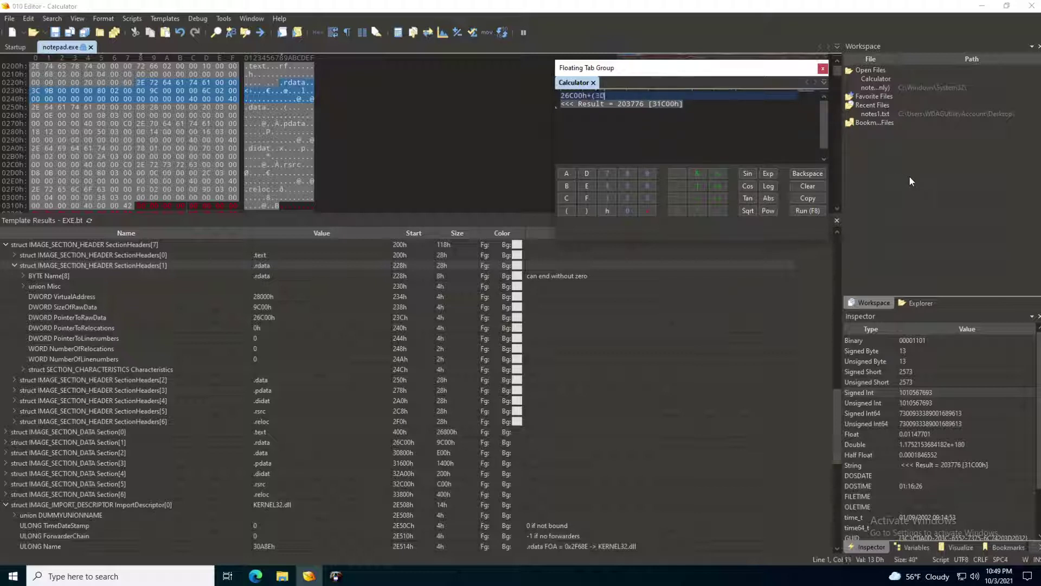
pyautogui.write('A8Eh-')
pyautogui.write('28000h)')
pyautogui.click(804, 211)
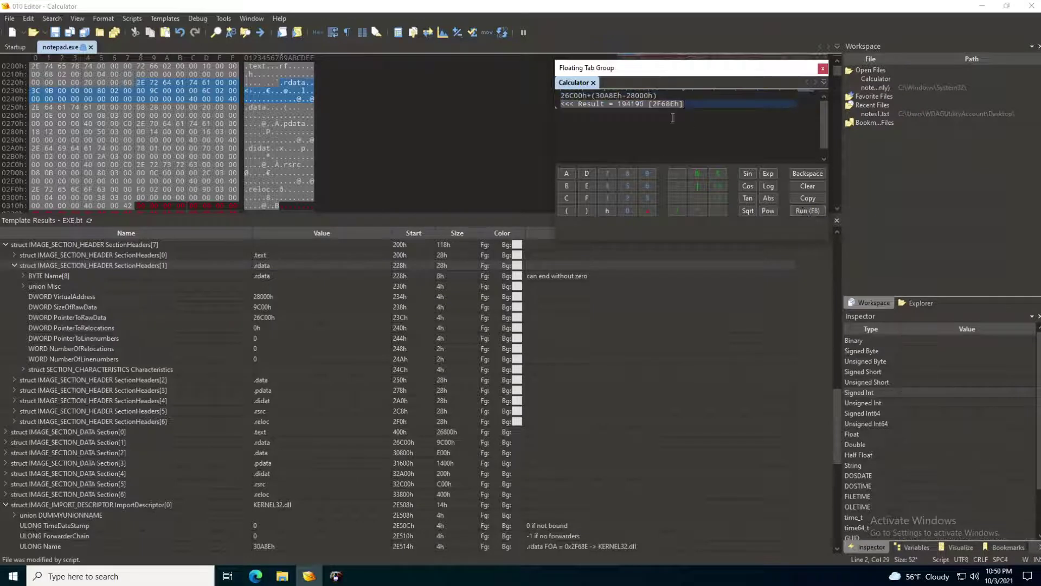
# Copy the calculated hex offset and go to byte 2F68Eh in notepad.exe.
pyautogui.doubleClick(663, 104)
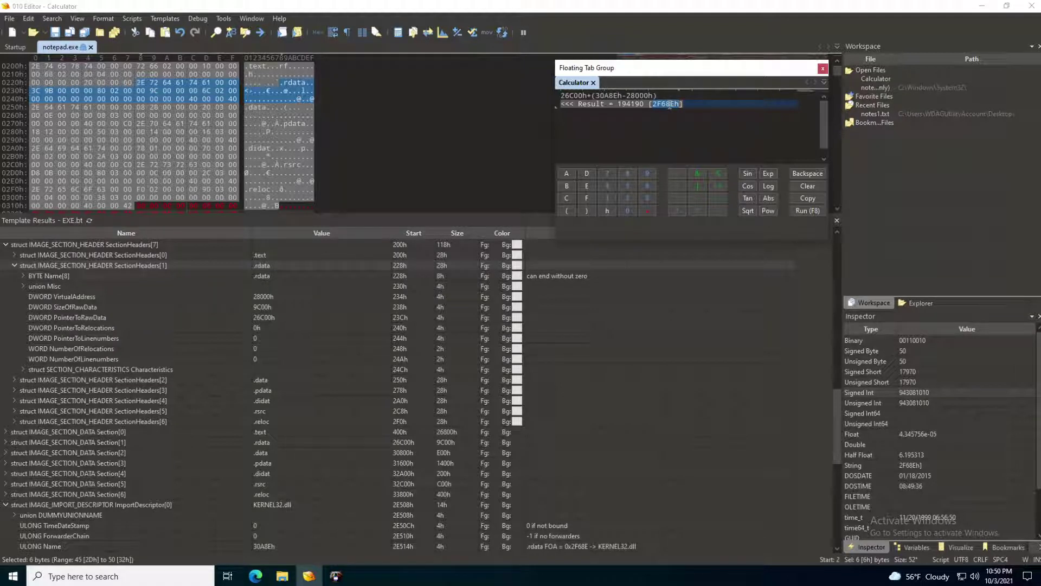
pyautogui.hotkey('ctrl', 'c')
pyautogui.click(164, 156)
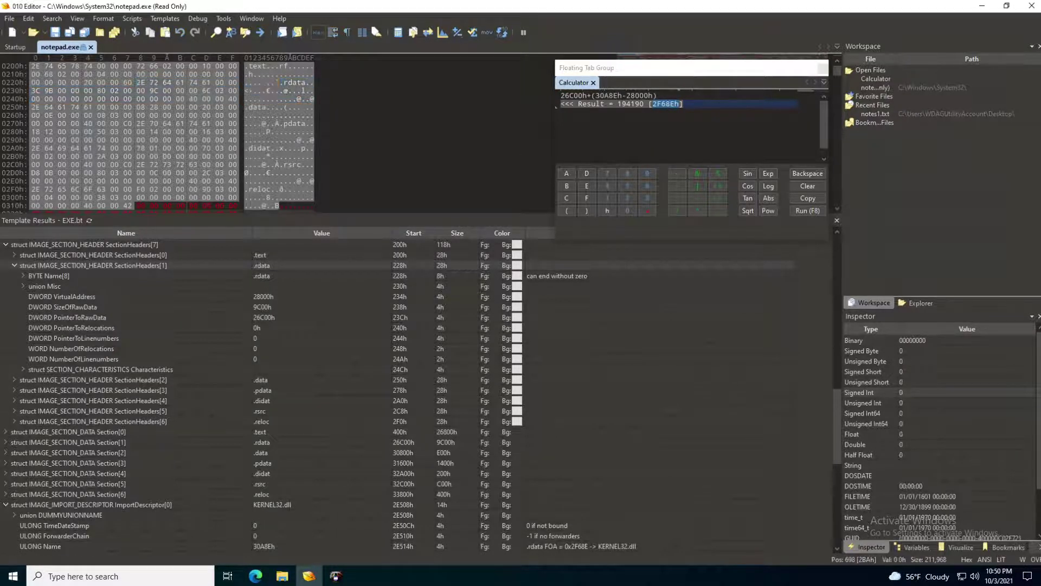
pyautogui.hotkey('ctrl', 'g')
pyautogui.hotkey('ctrl', 'v')
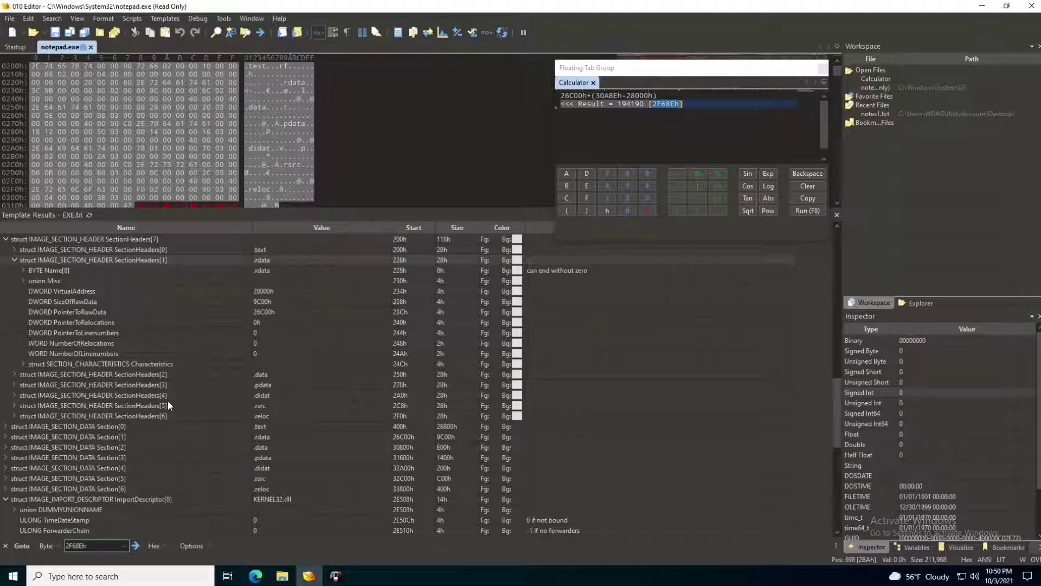
pyautogui.click(136, 545)
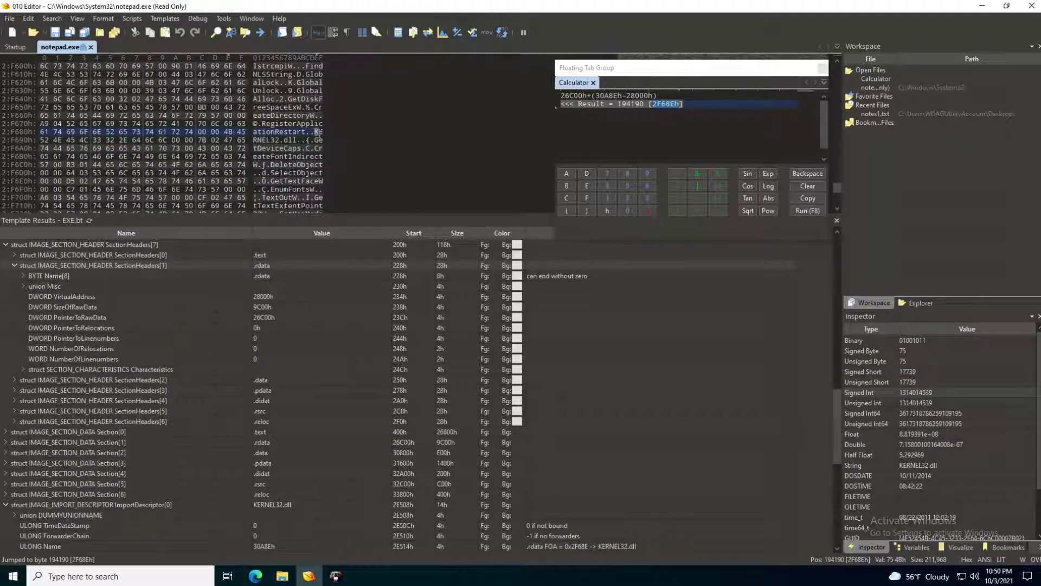
# Select the KERNEL32.dll string at offset 2F68Eh in the hex view and narrow the selection to its first byte, 4B.
pyautogui.moveTo(312, 132)
pyautogui.mouseDown()
pyautogui.moveTo(323, 131)
pyautogui.moveTo(306, 139)
pyautogui.mouseUp()
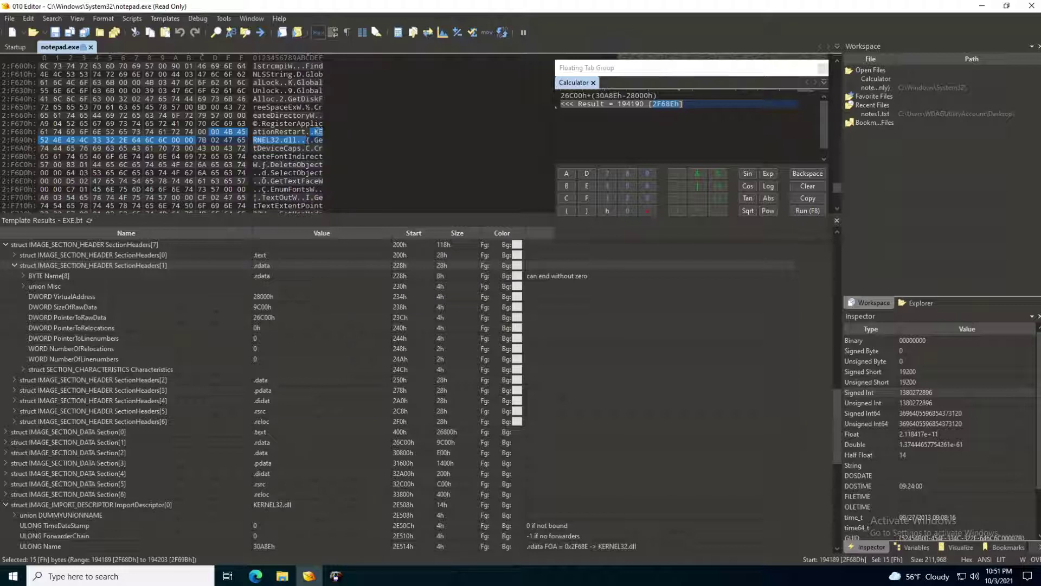
pyautogui.moveTo(313, 131); pyautogui.dragTo(322, 132)
pyautogui.moveTo(253, 140); pyautogui.dragTo(297, 140)
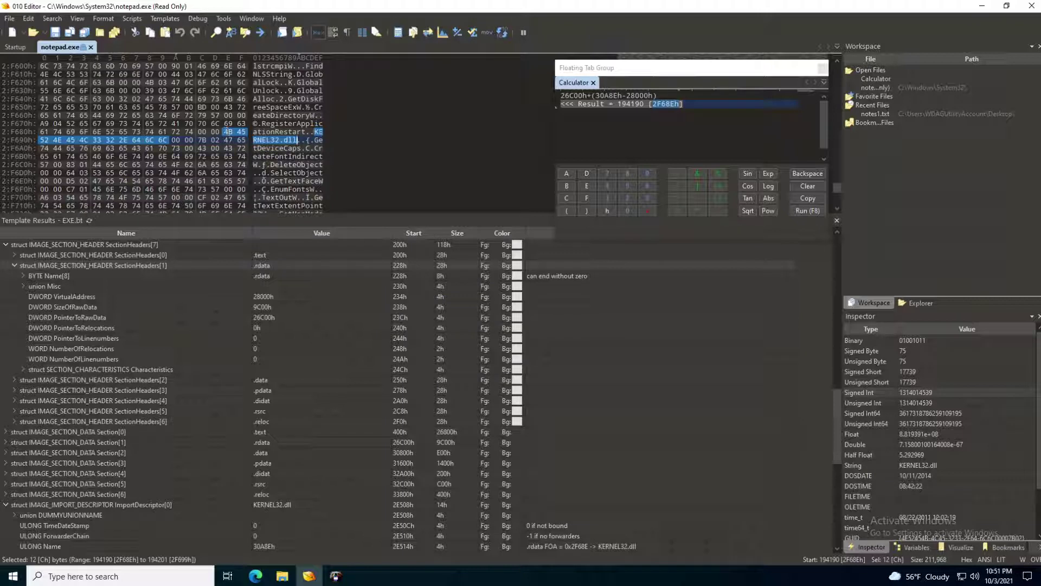
pyautogui.moveTo(228, 132)
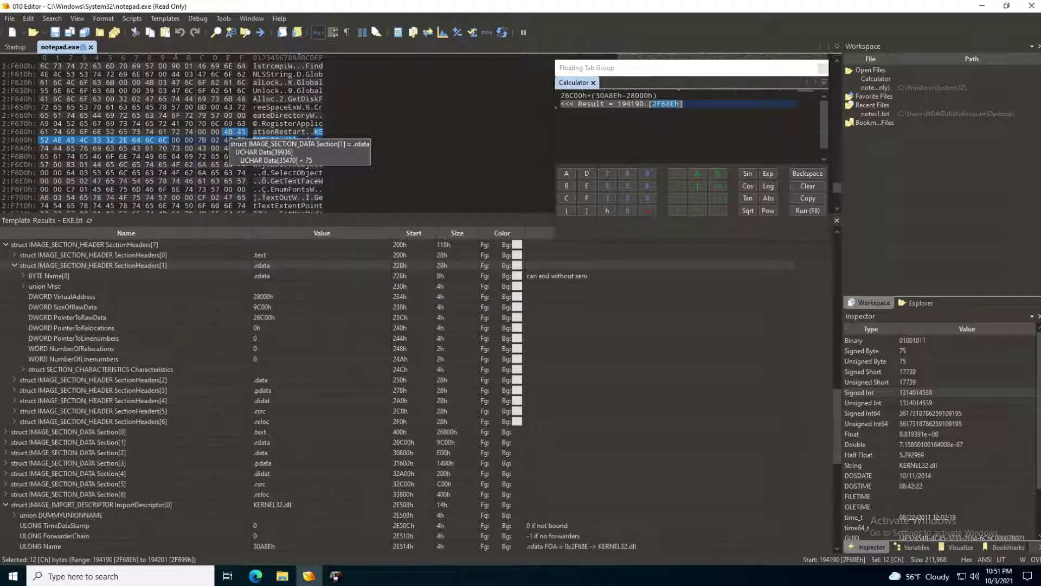
pyautogui.click(237, 132)
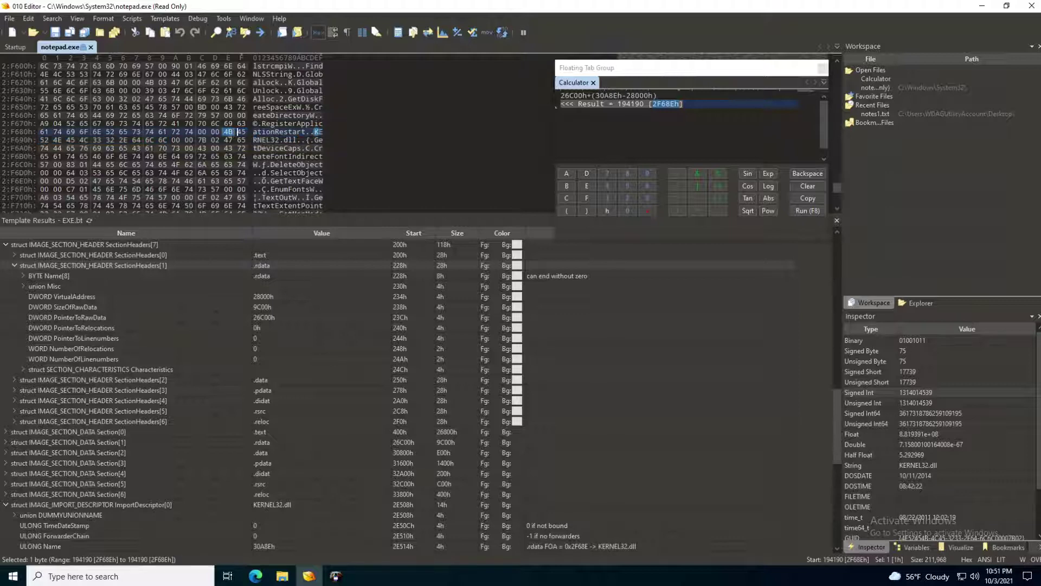
# Select the full null-terminated KERNEL32.dll string in the hex view, and the FirstThunk field of ImportDescriptor[0] in the template results.
pyautogui.moveTo(214, 131); pyautogui.dragTo(185, 140)
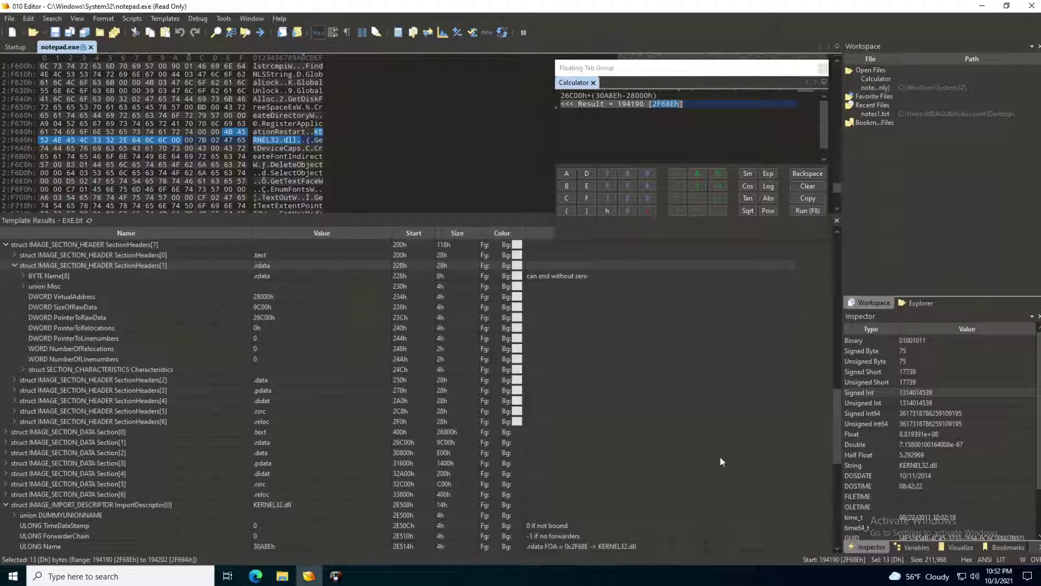
pyautogui.moveTo(837, 413); pyautogui.dragTo(838, 418)
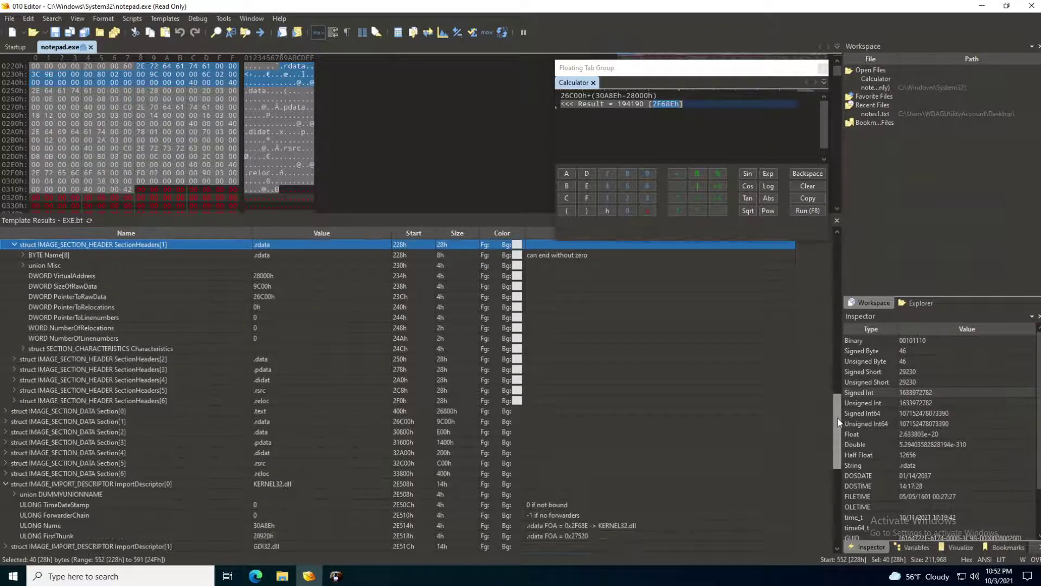
pyautogui.click(63, 536)
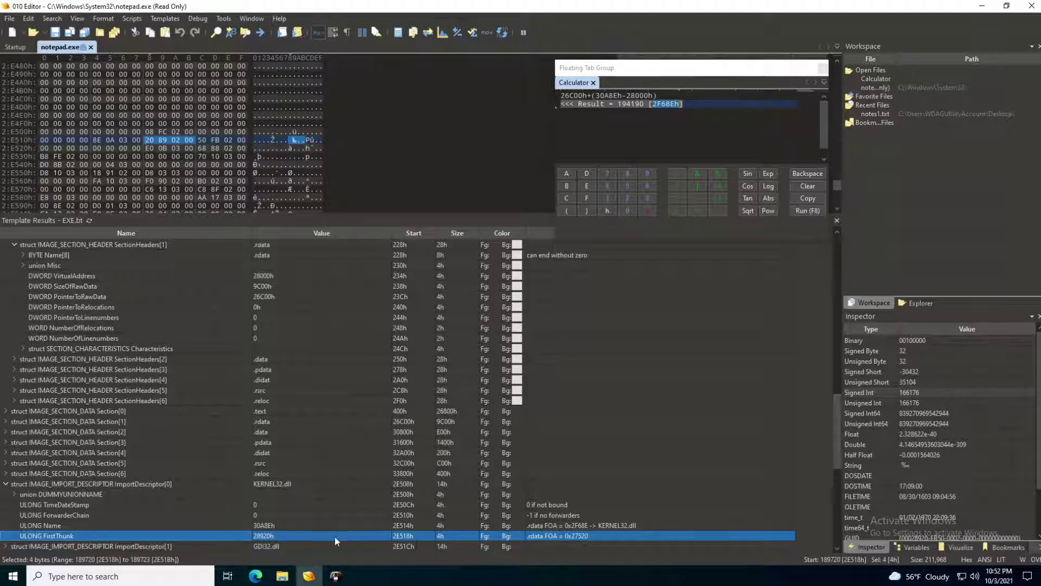
# Replace the Name RVA in the Calculator expression with the FirstThunk value 28920h and run it to get the file offset.
pyautogui.doubleClick(257, 537)
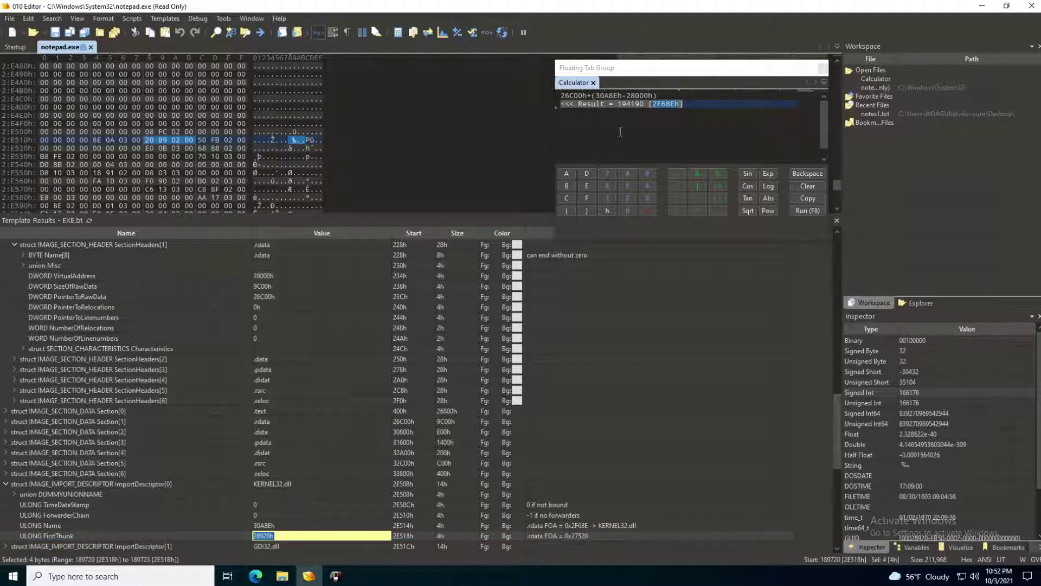
pyautogui.doubleClick(607, 96)
pyautogui.hotkey('ctrl', 'v')
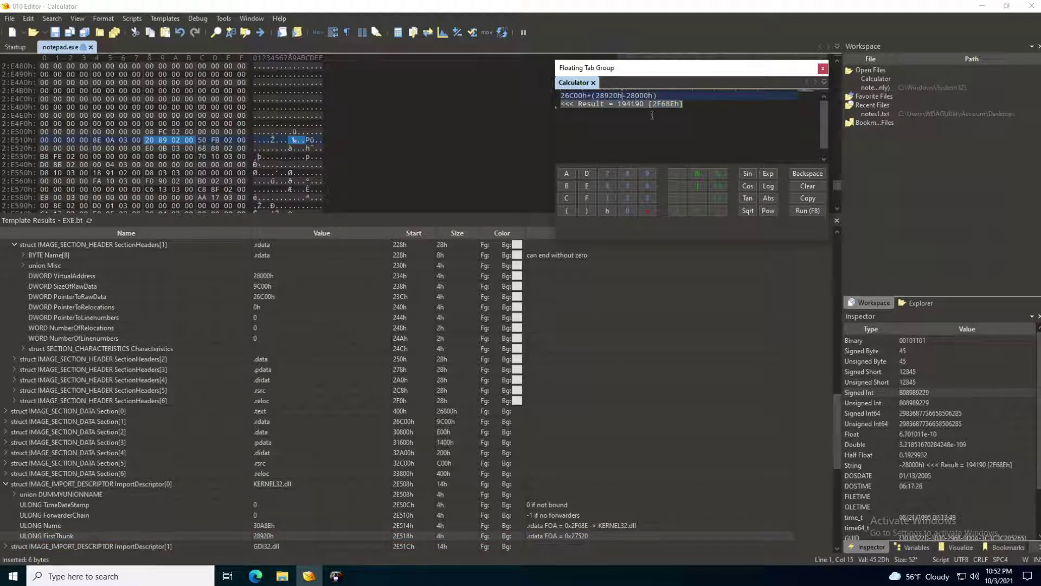
pyautogui.click(806, 210)
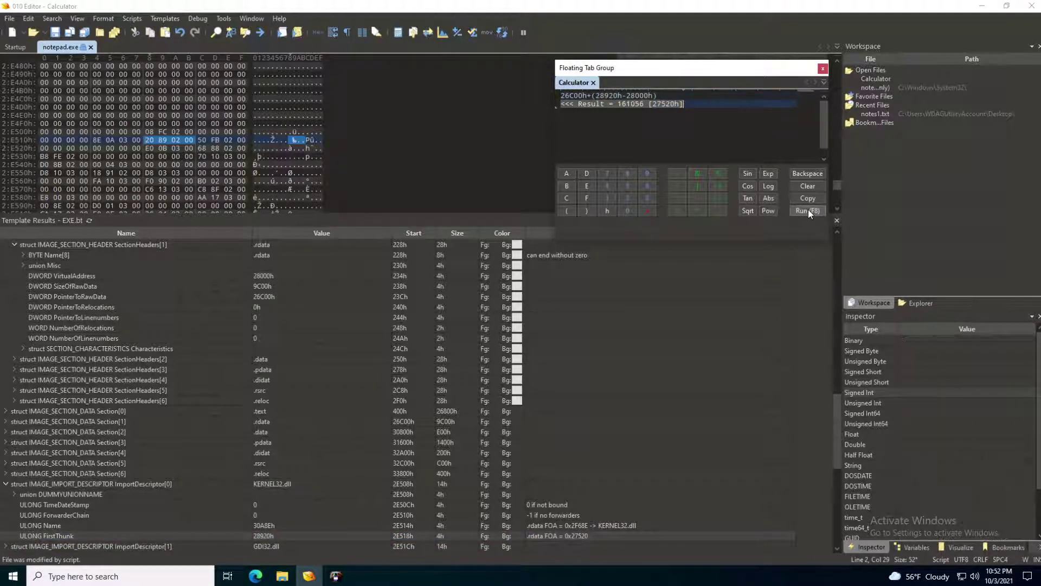
# Copy the calculated hex offset and go to byte 27520h in notepad.exe.
pyautogui.doubleClick(664, 104)
pyautogui.hotkey('ctrl', 'c')
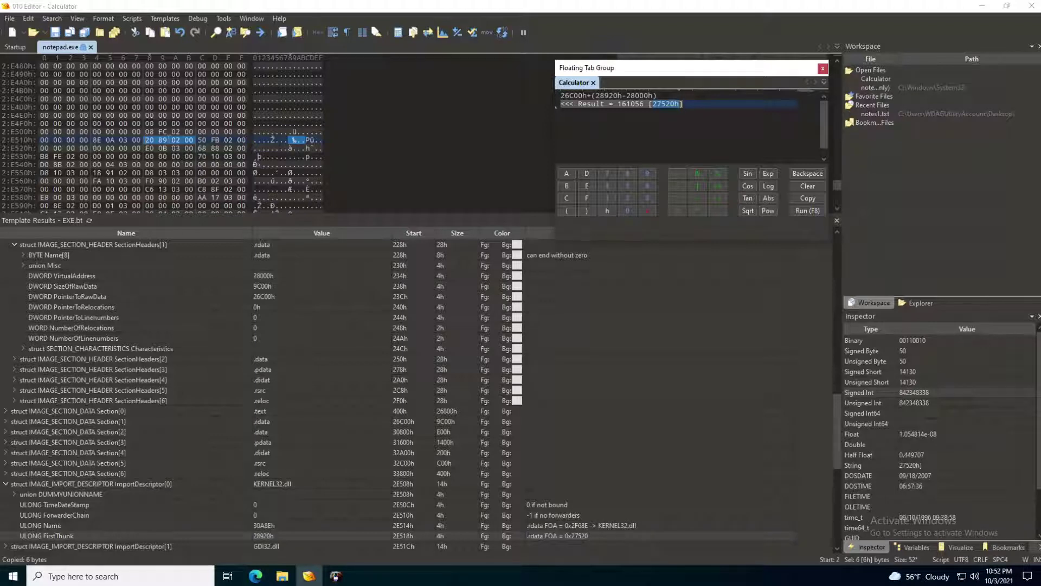
pyautogui.click(167, 140)
pyautogui.hotkey('ctrl', 'g')
pyautogui.hotkey('ctrl', 'v')
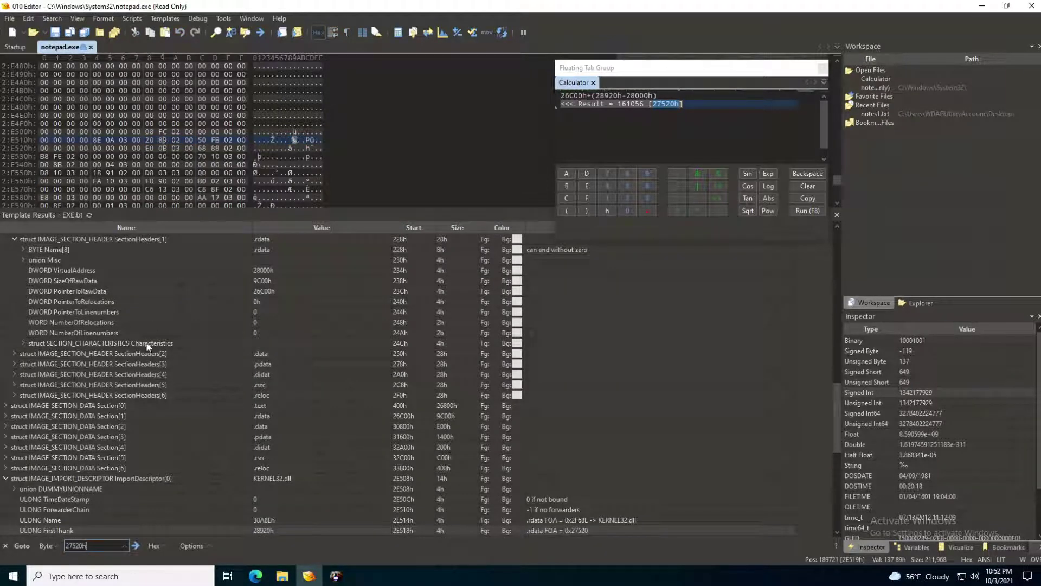
pyautogui.click(136, 545)
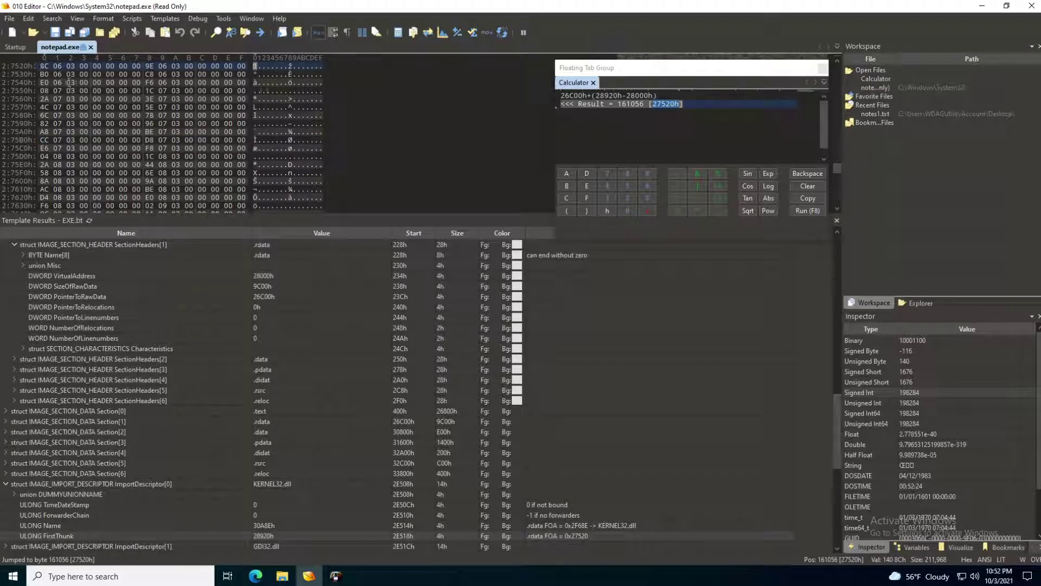
# Select the 8-byte thunk entry at 27520h, followed by its first four bytes and its last four bytes separately.
pyautogui.moveTo(72, 81)
pyautogui.moveTo(40, 66); pyautogui.dragTo(138, 75)
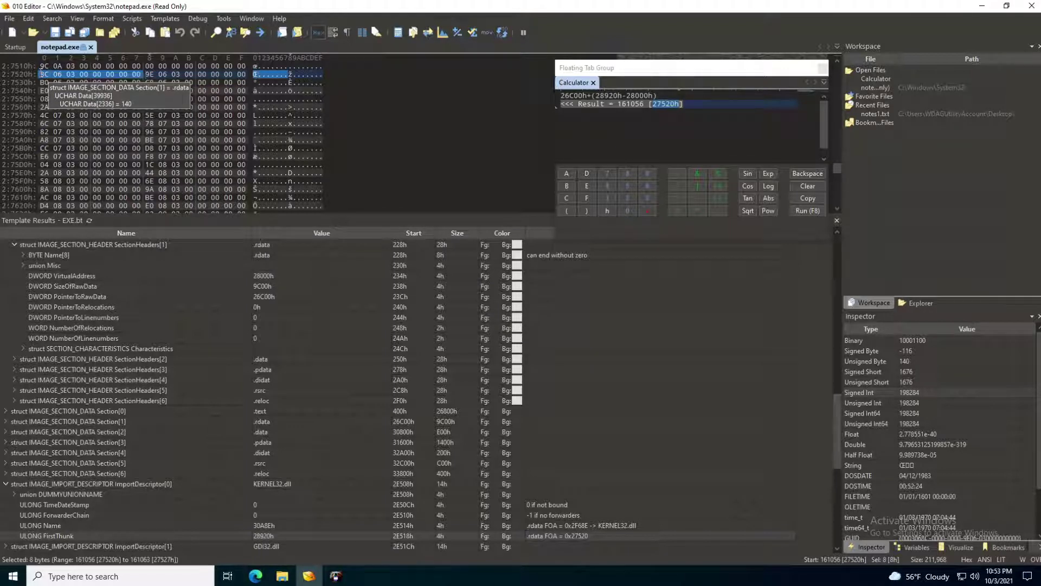
pyautogui.moveTo(44, 75); pyautogui.dragTo(87, 72)
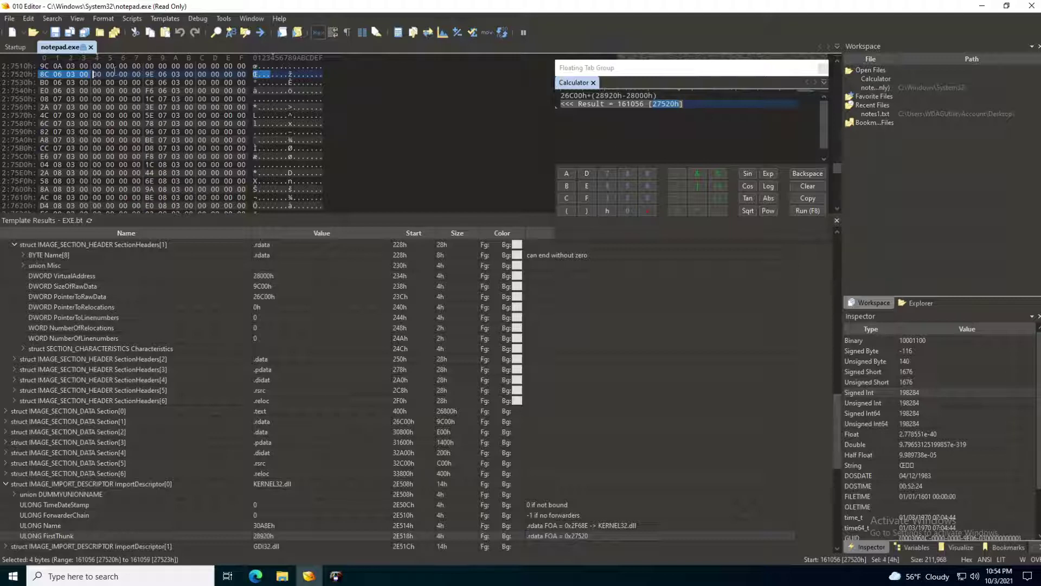
pyautogui.click(97, 74)
pyautogui.moveTo(107, 74); pyautogui.dragTo(144, 74)
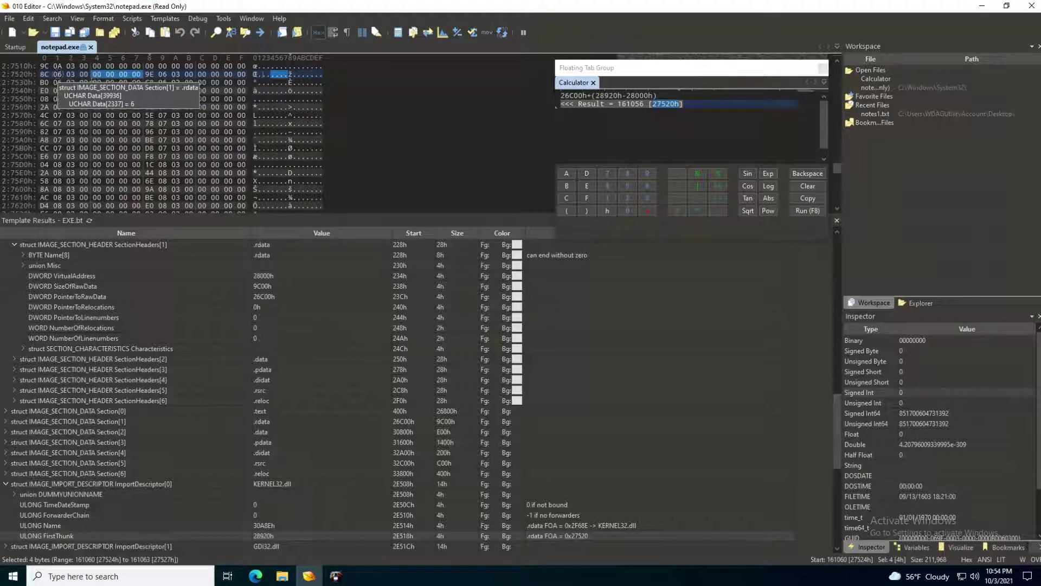
# Change the Calculator expression to 26C00h+(03068Ch-28000h) and run it to convert the first thunk's RVA to a file offset.
pyautogui.doubleClick(608, 96)
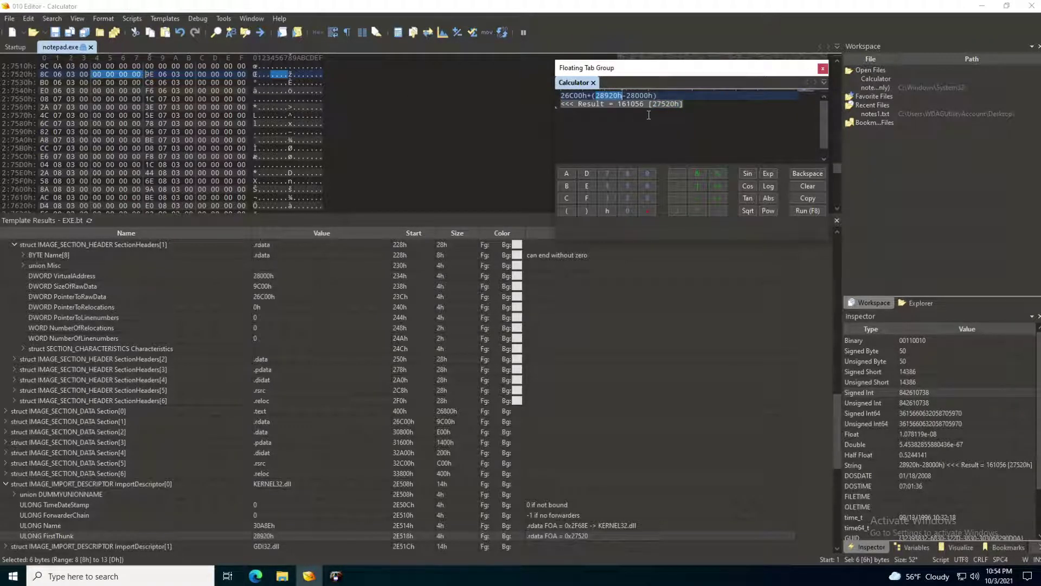
pyautogui.write('03068C')
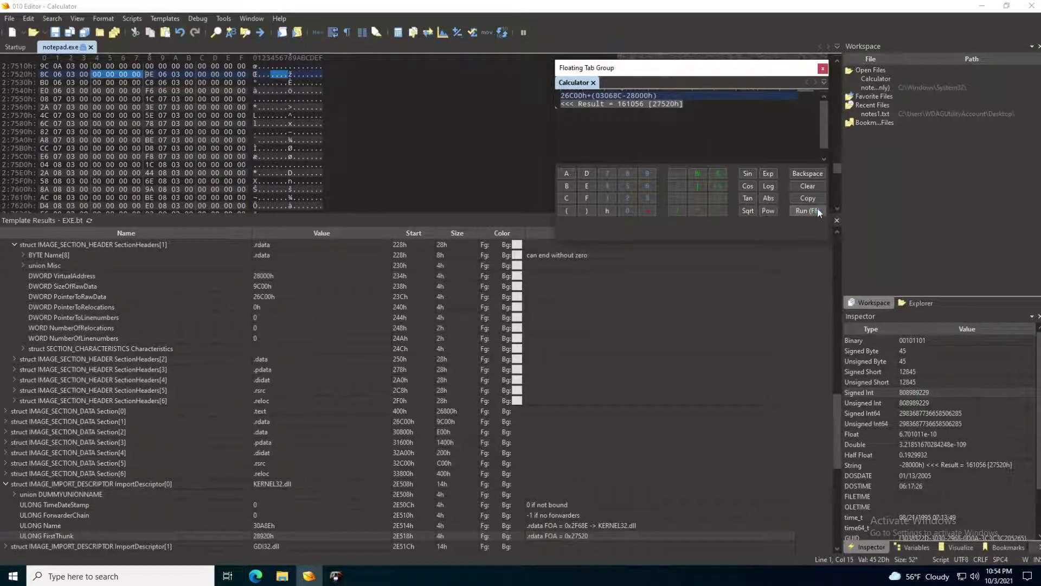
pyautogui.click(818, 210)
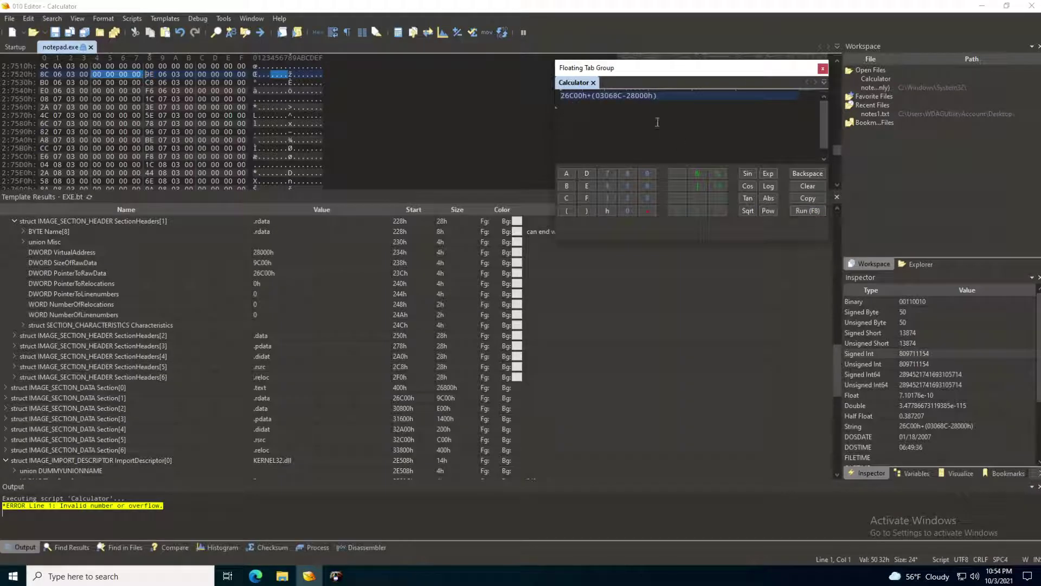
pyautogui.click(624, 96)
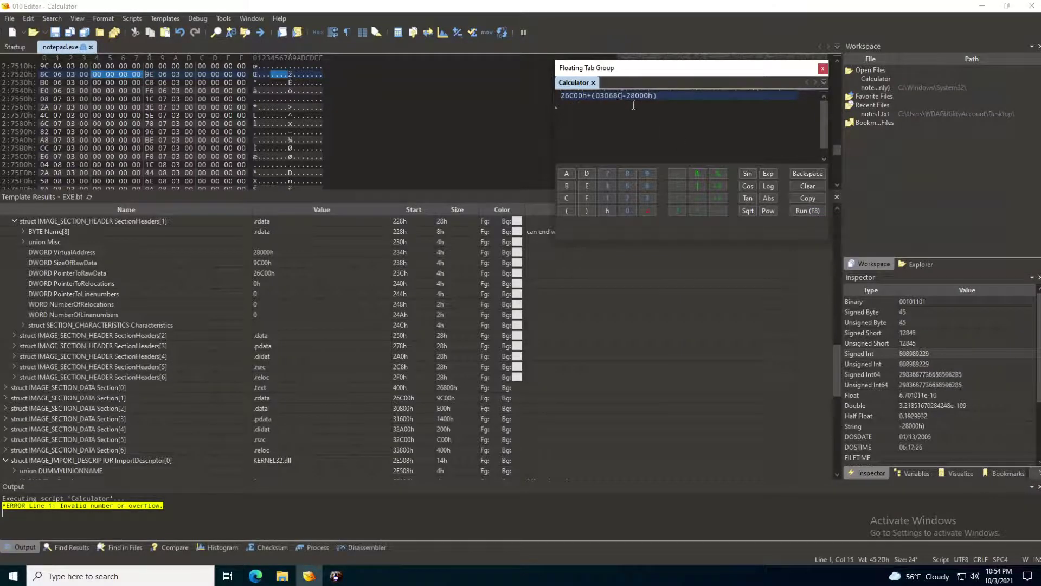
pyautogui.write('h')
pyautogui.click(805, 211)
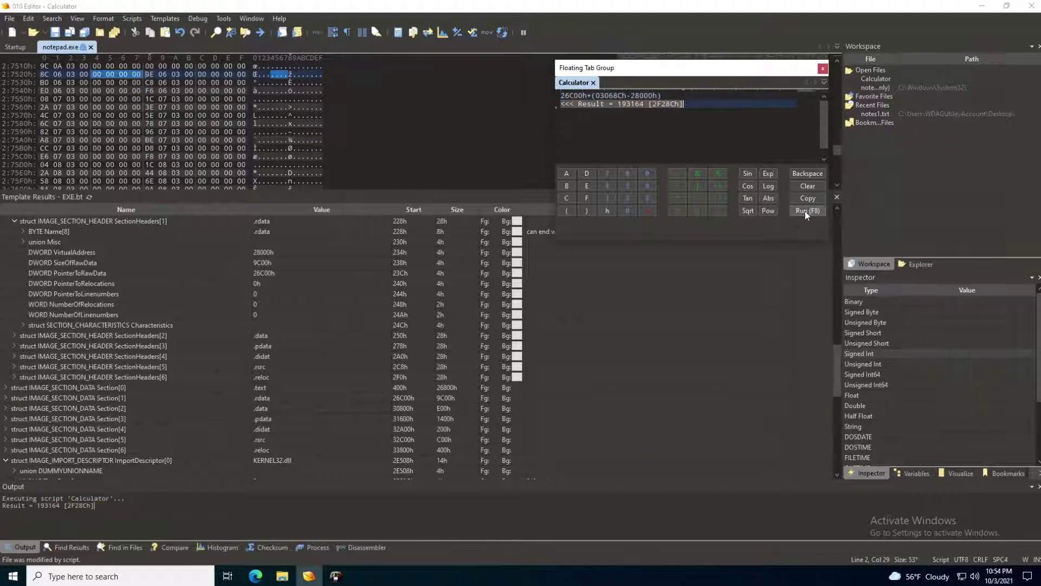
# Copy the calculated hex offset and go to byte 2F28Ch in notepad.exe.
pyautogui.doubleClick(669, 106)
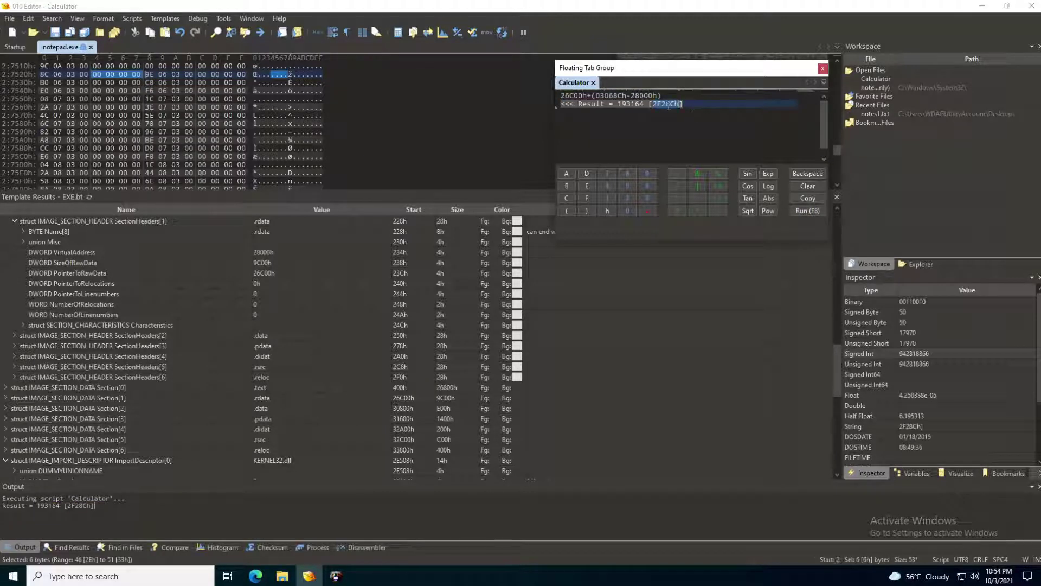
pyautogui.hotkey('ctrl', 'c')
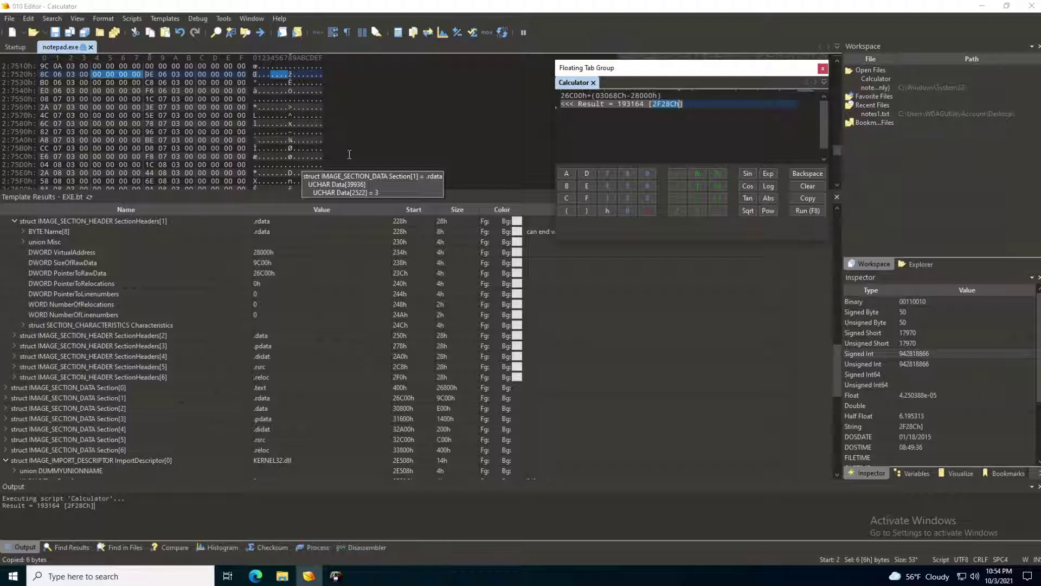
pyautogui.hotkey('ctrl', 'g')
pyautogui.click(300, 149)
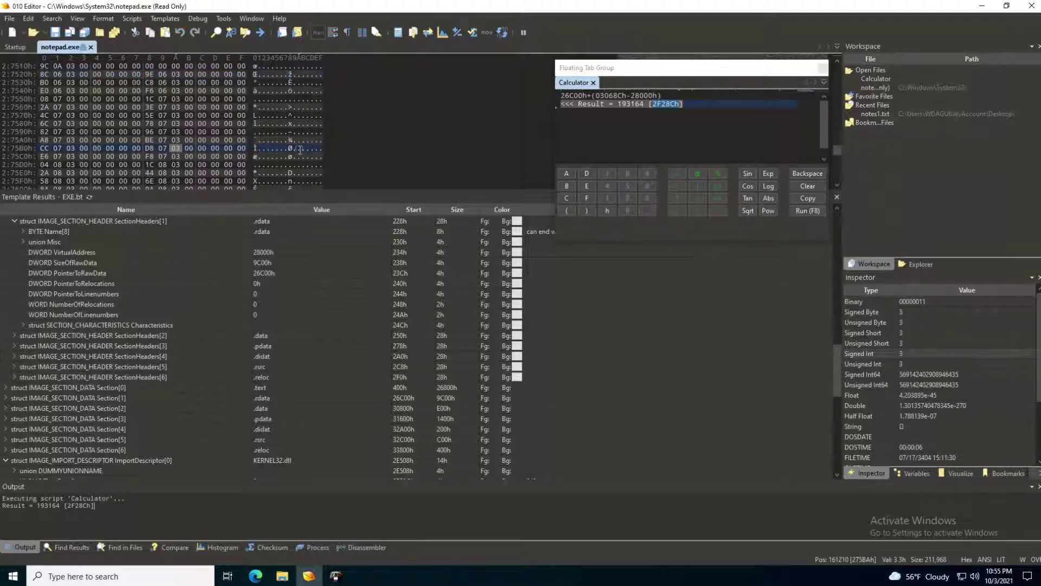
pyautogui.hotkey('ctrl', 'g')
pyautogui.hotkey('ctrl', 'v')
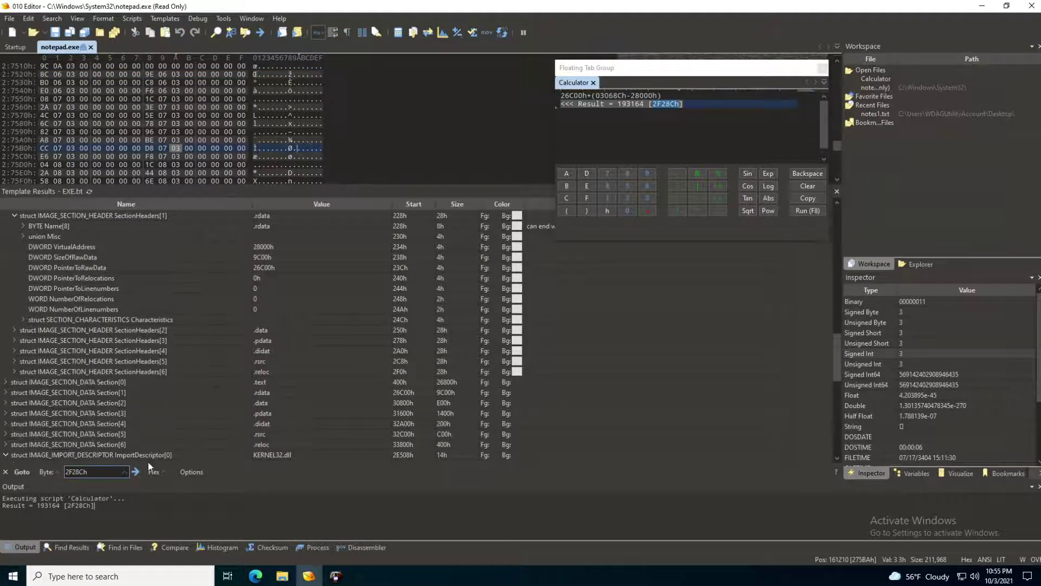
pyautogui.click(136, 471)
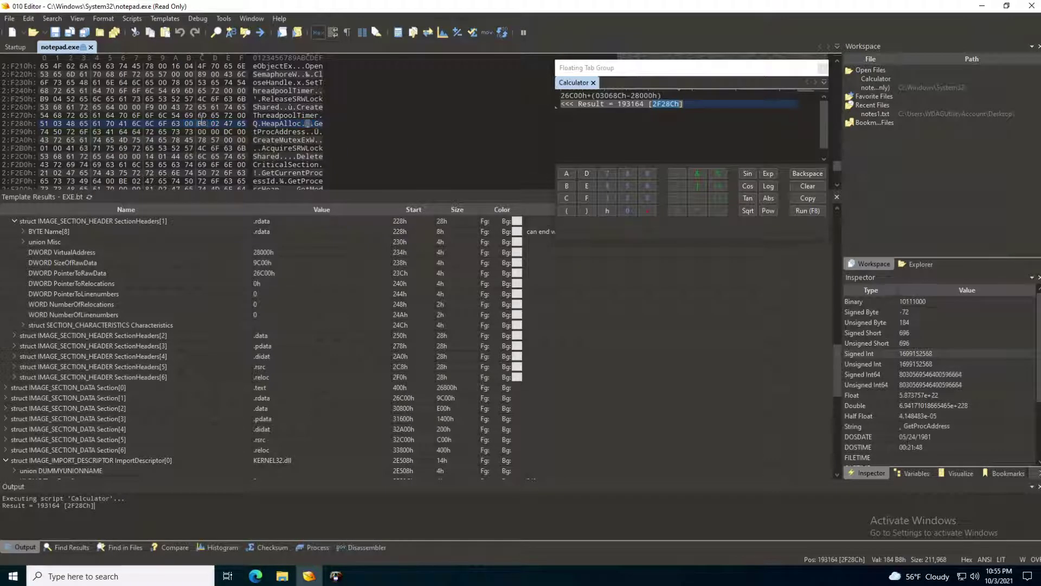
# Select the two-byte hint at 2F28Ch, and switch to PE-bear, moving its window clear of the hex bytes for comparison.
pyautogui.moveTo(202, 123); pyautogui.dragTo(220, 123)
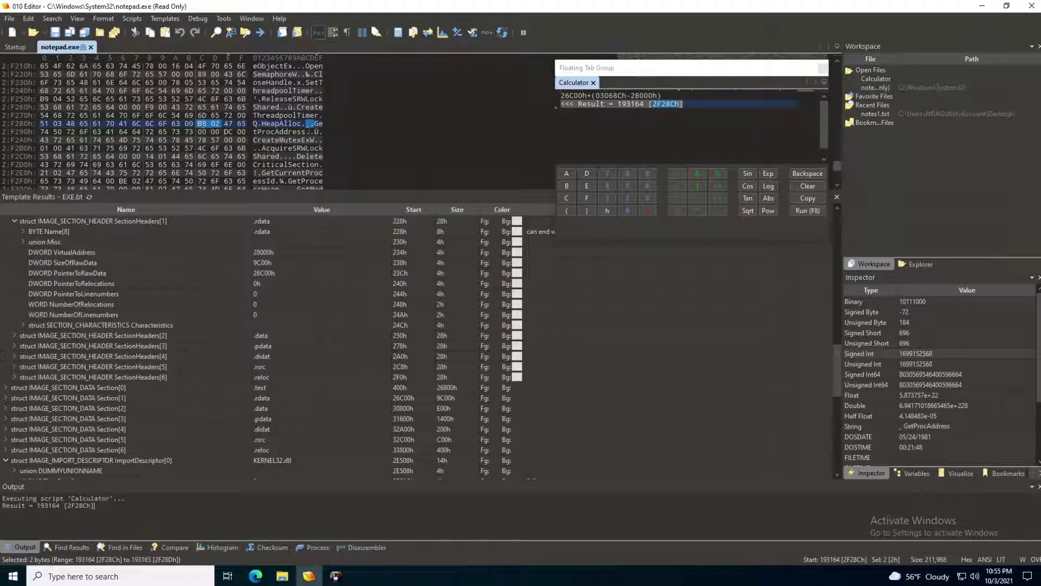
pyautogui.click(339, 578)
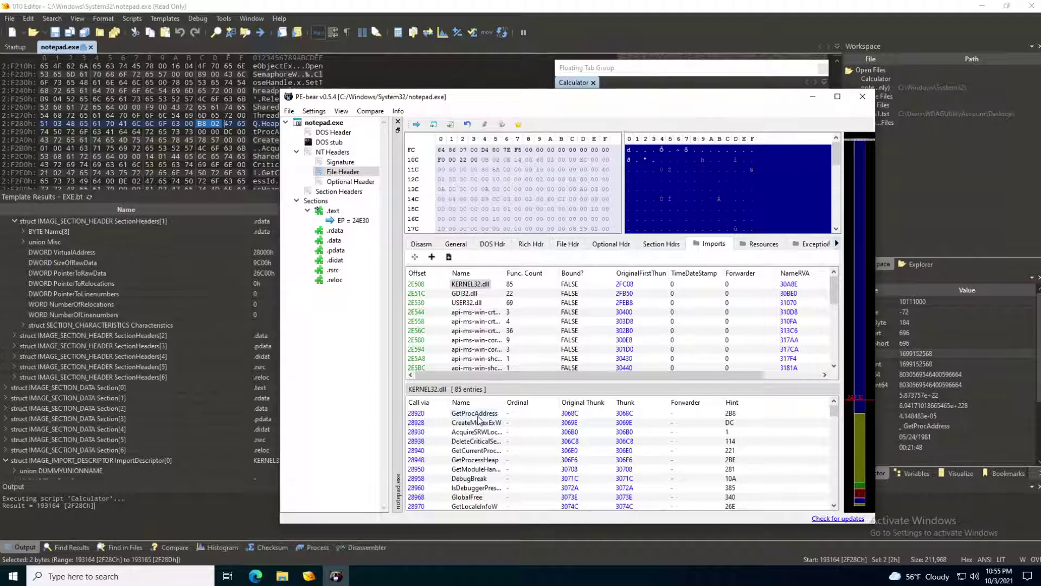
pyautogui.moveTo(565, 100); pyautogui.dragTo(623, 76)
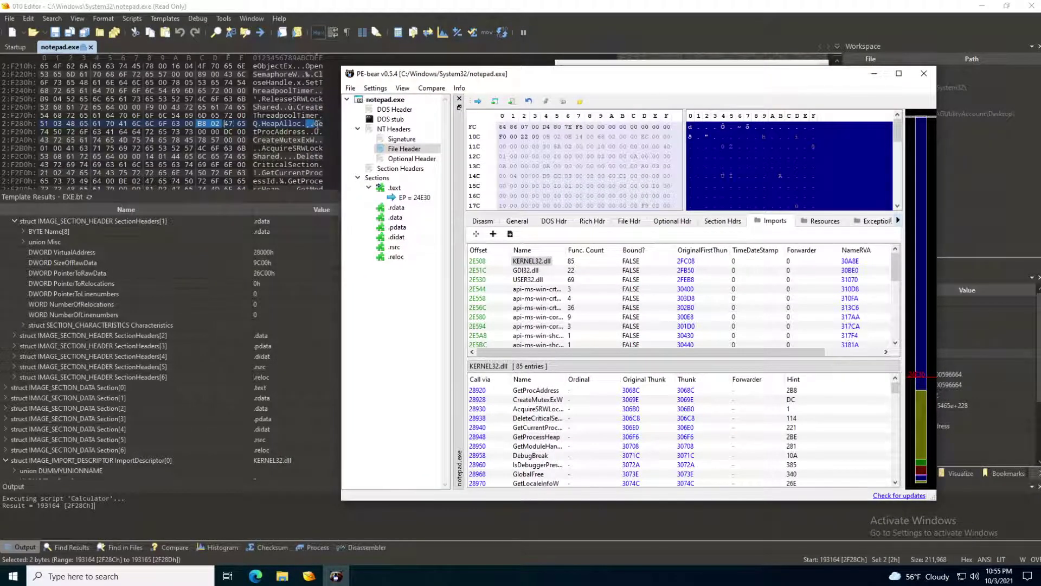
# Select the GetProcAddress string with its trailing zero bytes in 010 Editor's hex view, and the matching KERNEL32.dll import in PE-bear.
pyautogui.click(316, 124)
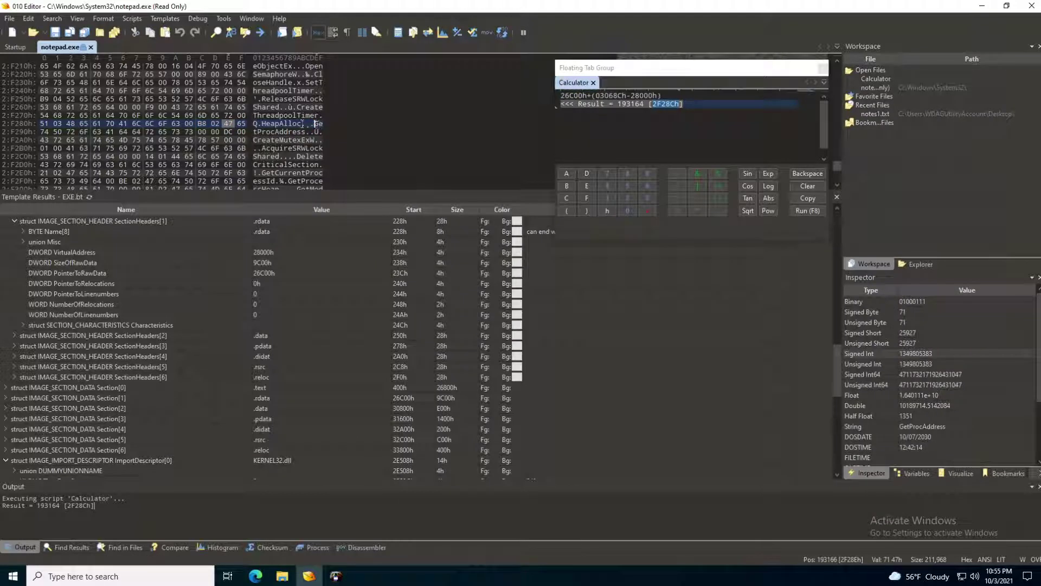
pyautogui.moveTo(316, 124)
pyautogui.mouseDown()
pyautogui.moveTo(287, 132)
pyautogui.moveTo(304, 132)
pyautogui.mouseUp()
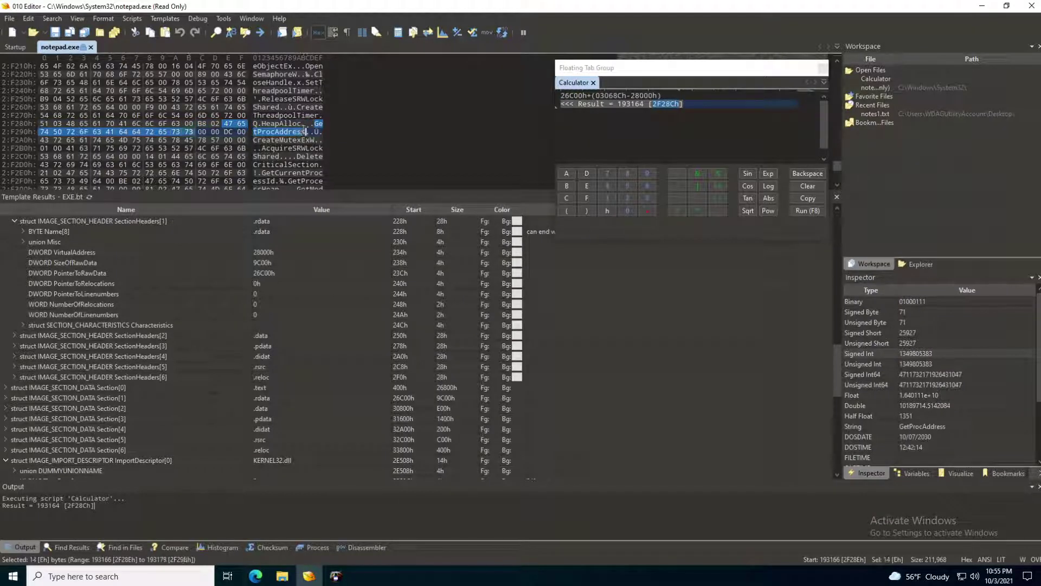
pyautogui.moveTo(304, 131); pyautogui.dragTo(315, 132)
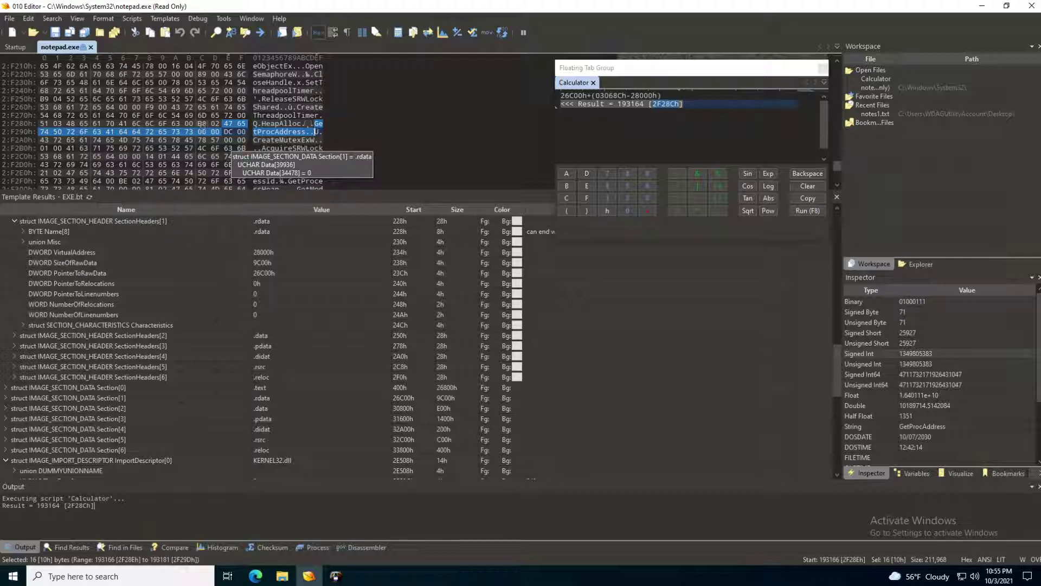
pyautogui.click(335, 576)
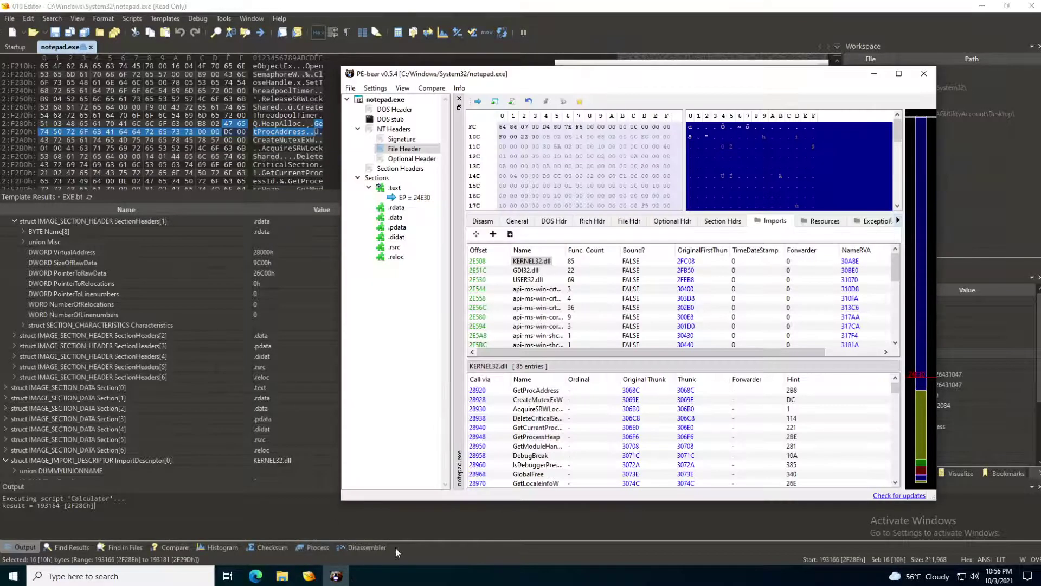
pyautogui.click(536, 391)
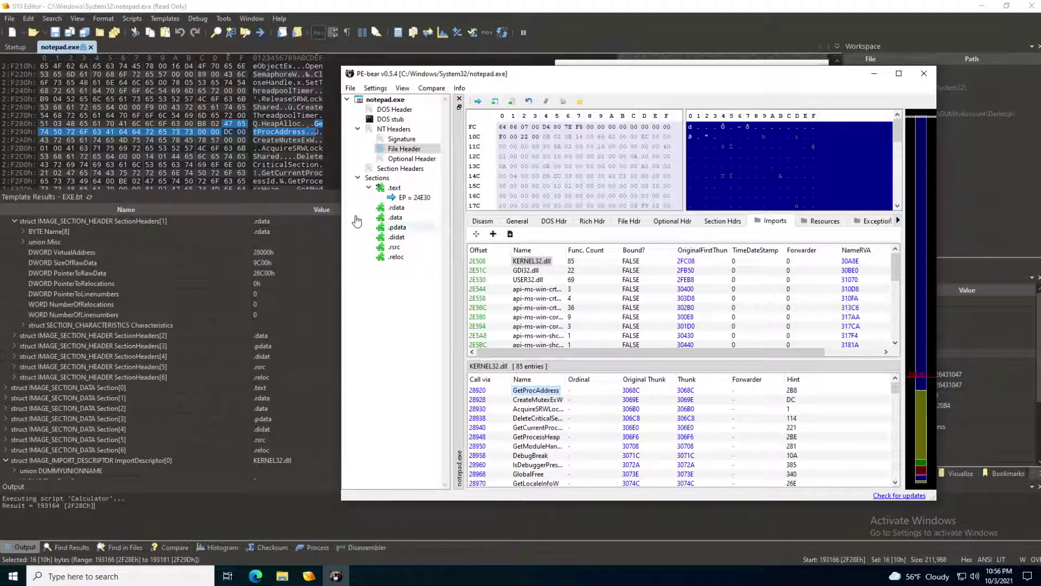
# In 010 Editor, select the next hint DC 00 and the CreateMutexExW string, and select the matching import in PE-bear.
pyautogui.click(316, 131)
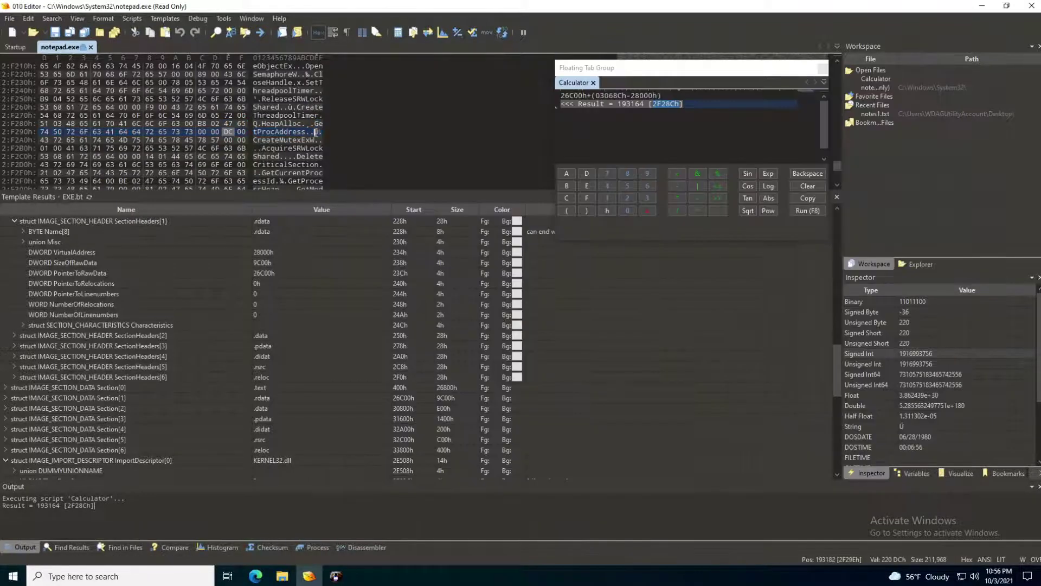
pyautogui.moveTo(316, 131); pyautogui.dragTo(321, 131)
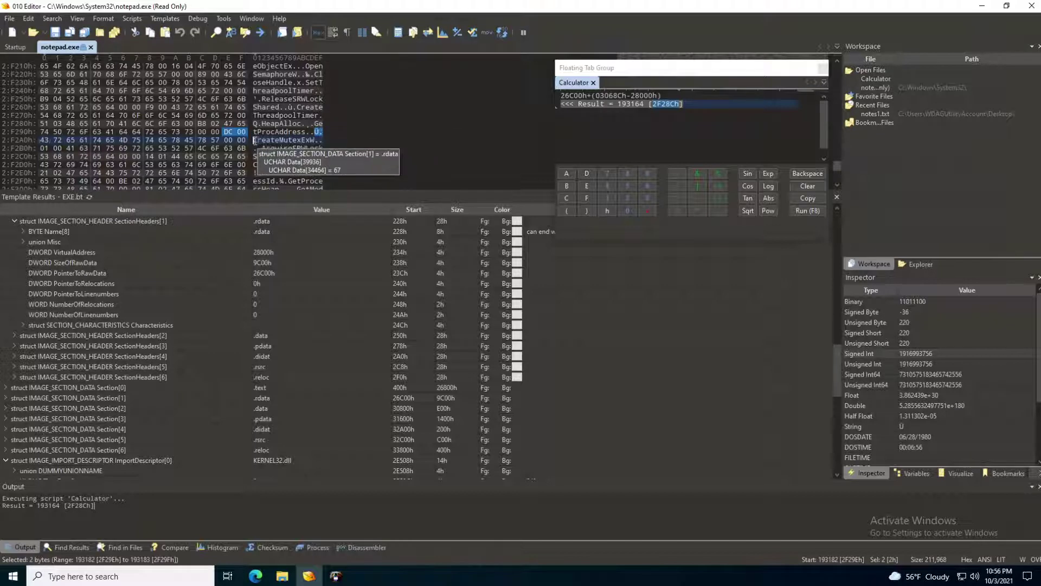
pyautogui.moveTo(254, 139); pyautogui.dragTo(322, 139)
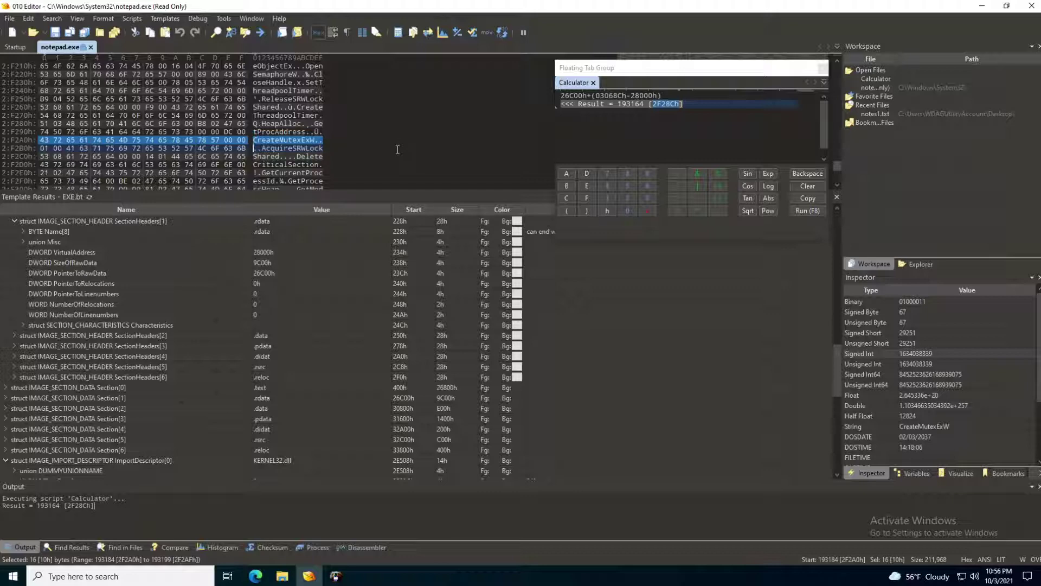
pyautogui.click(335, 576)
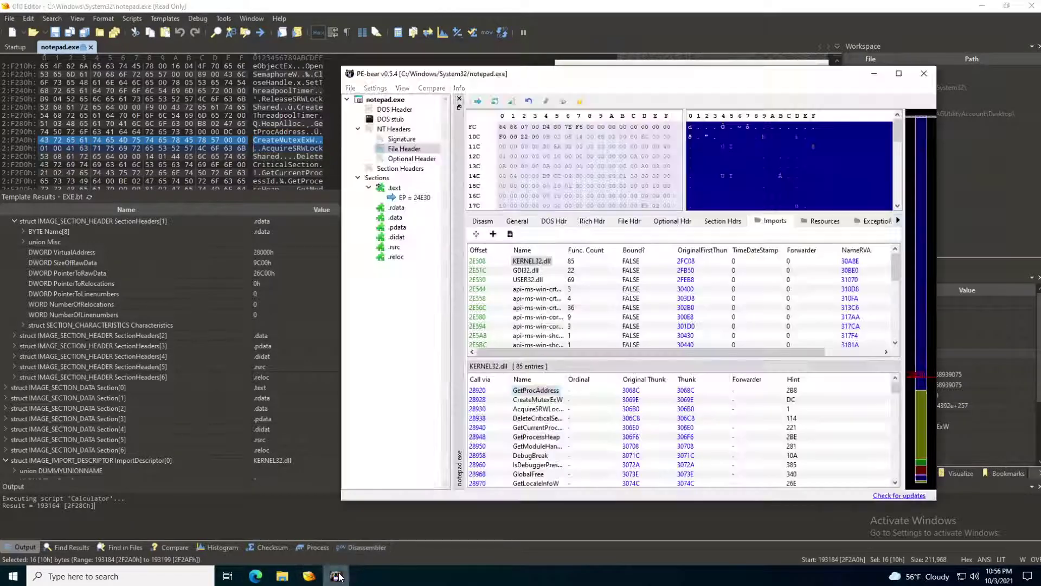
pyautogui.click(552, 402)
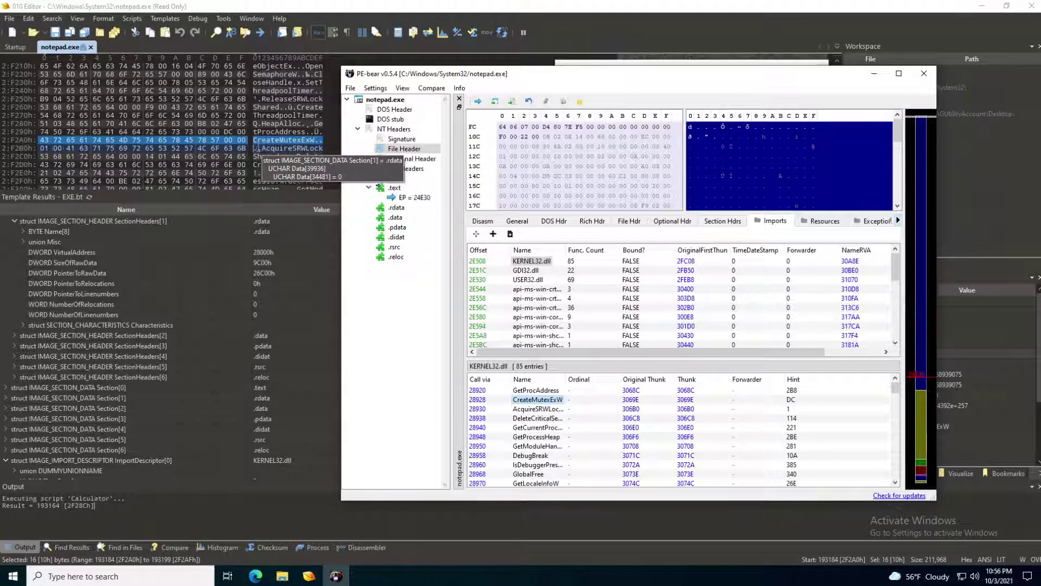
# In 010 Editor, select the hint 01 00 and the AcquireSRWLockShared string, then select the matching import in PE-bear and widen the function name column.
pyautogui.click(255, 147)
pyautogui.moveTo(255, 147); pyautogui.dragTo(261, 148)
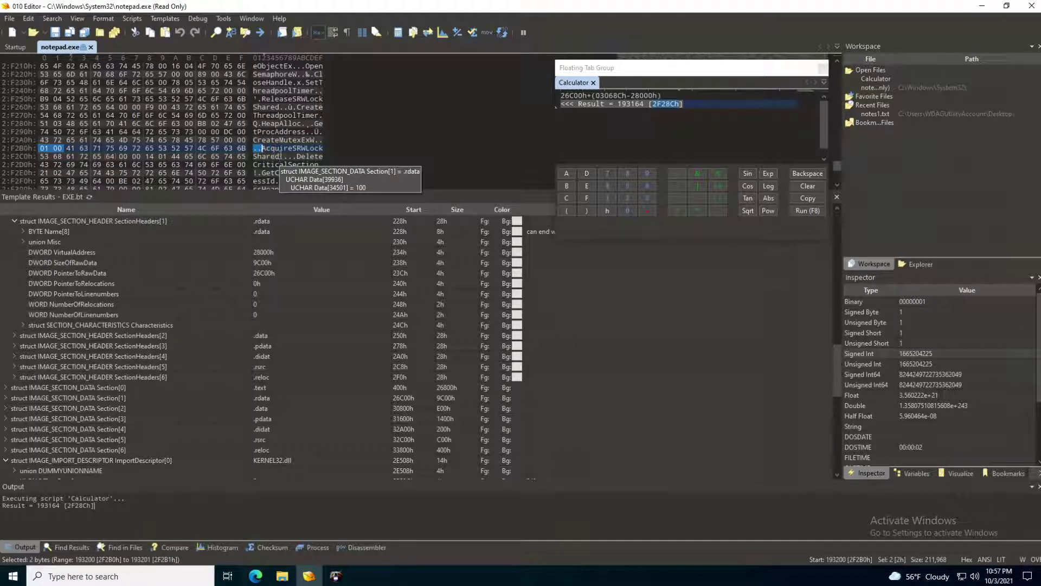
pyautogui.moveTo(259, 148); pyautogui.dragTo(288, 157)
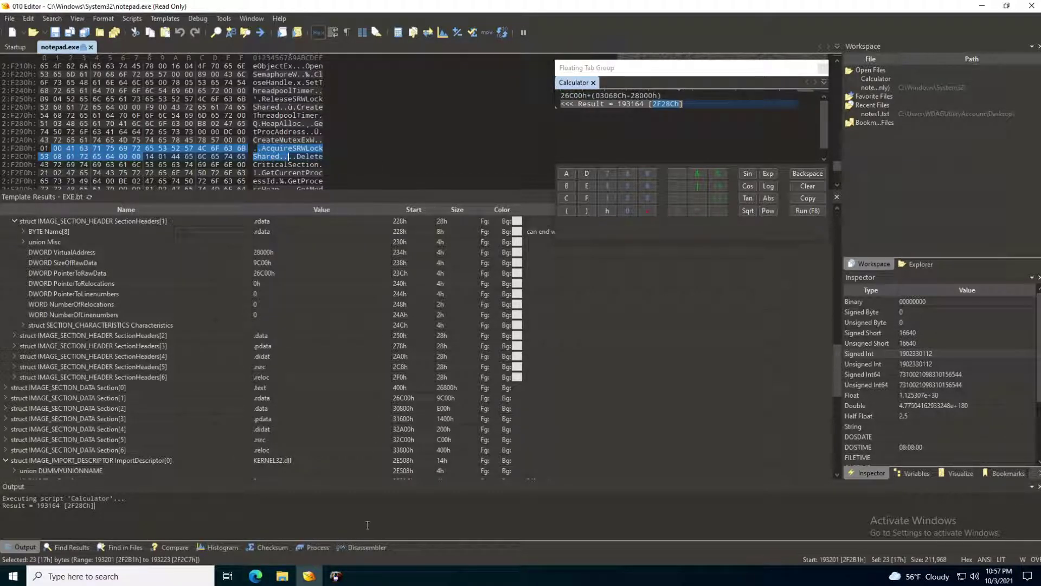
pyautogui.click(342, 577)
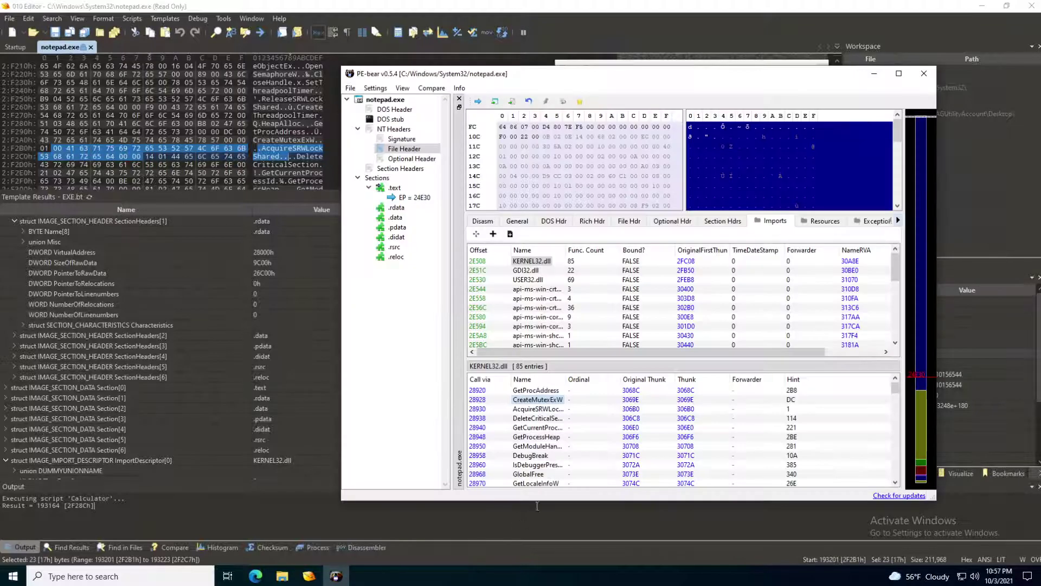
pyautogui.click(542, 408)
pyautogui.moveTo(574, 379); pyautogui.dragTo(596, 379)
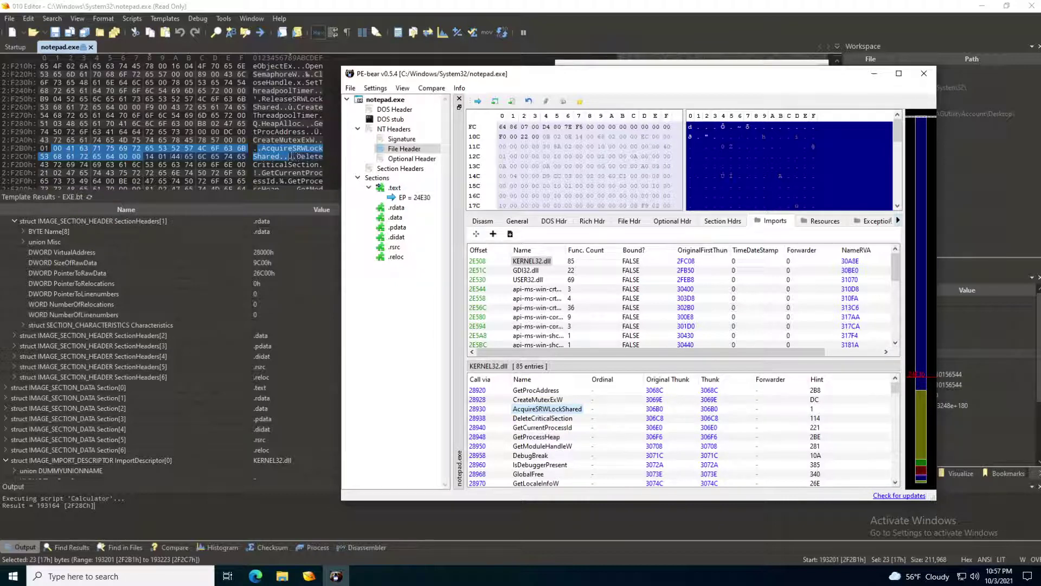
# In 010 Editor, select the hint 14 01 and the DeleteCriticalSection string, and select the matching import in PE-bear.
pyautogui.click(147, 156)
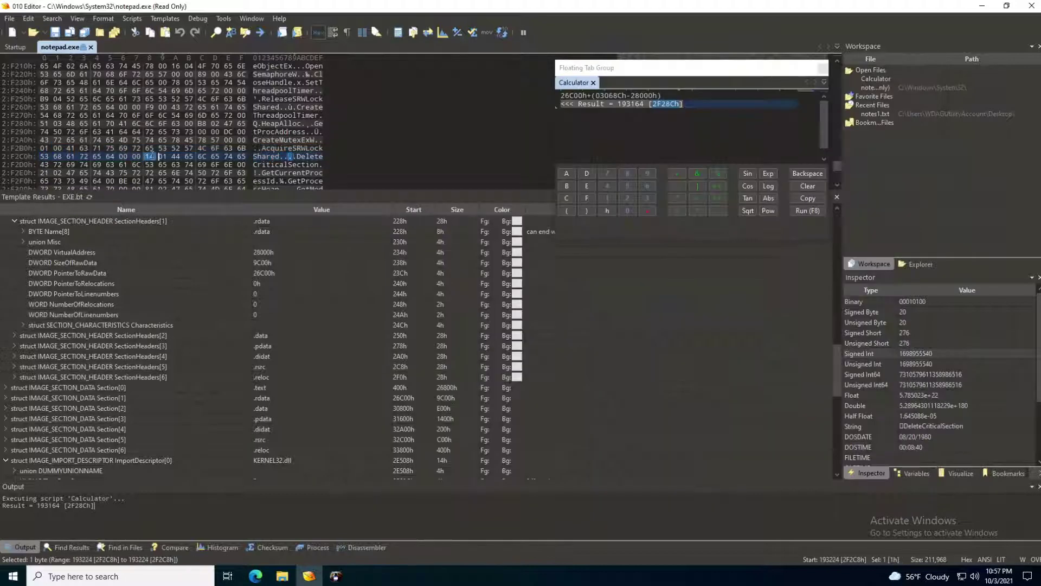
pyautogui.moveTo(148, 156); pyautogui.dragTo(172, 156)
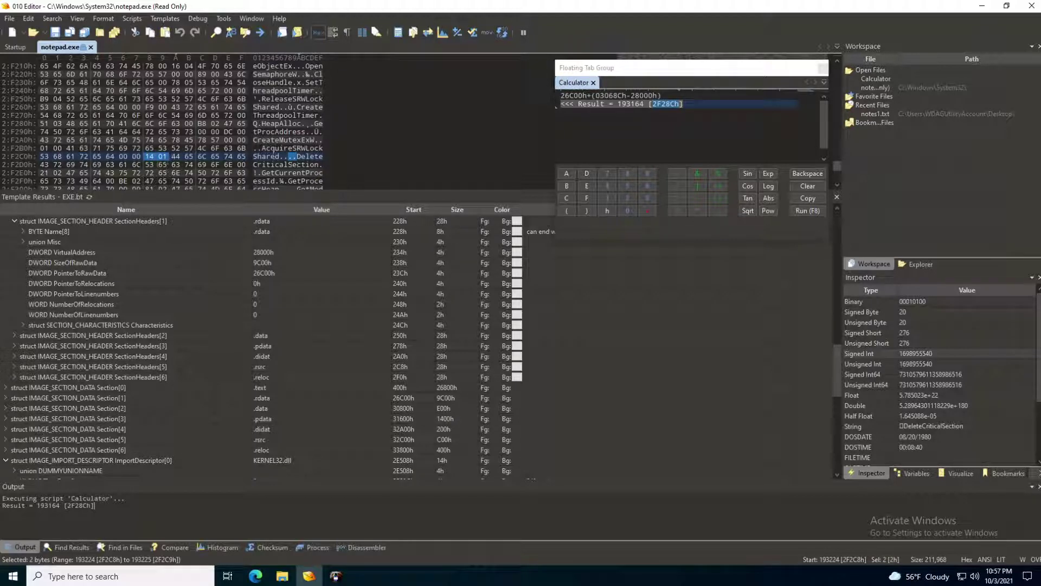
pyautogui.moveTo(297, 156); pyautogui.dragTo(324, 165)
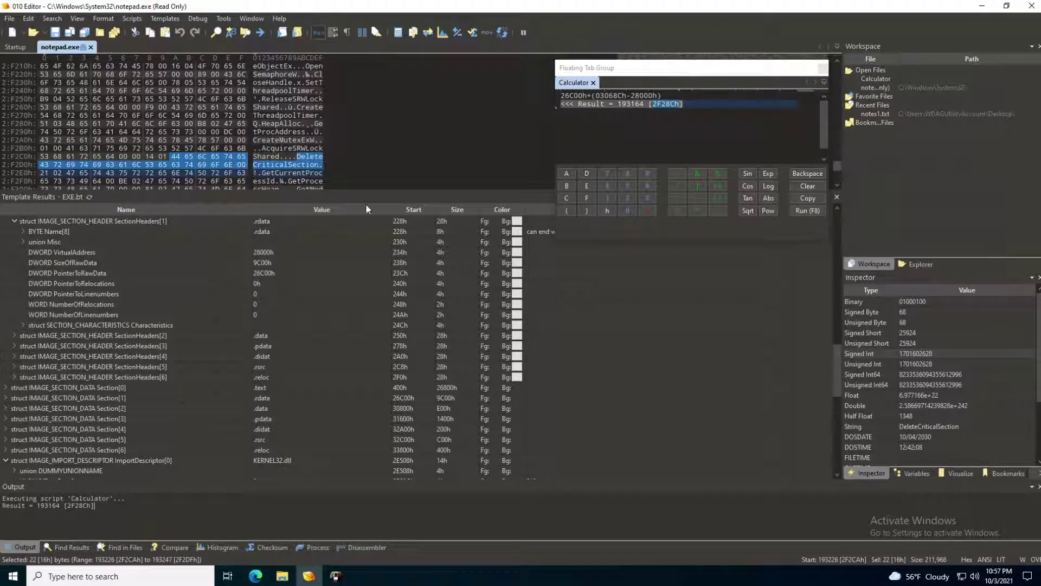
pyautogui.click(336, 576)
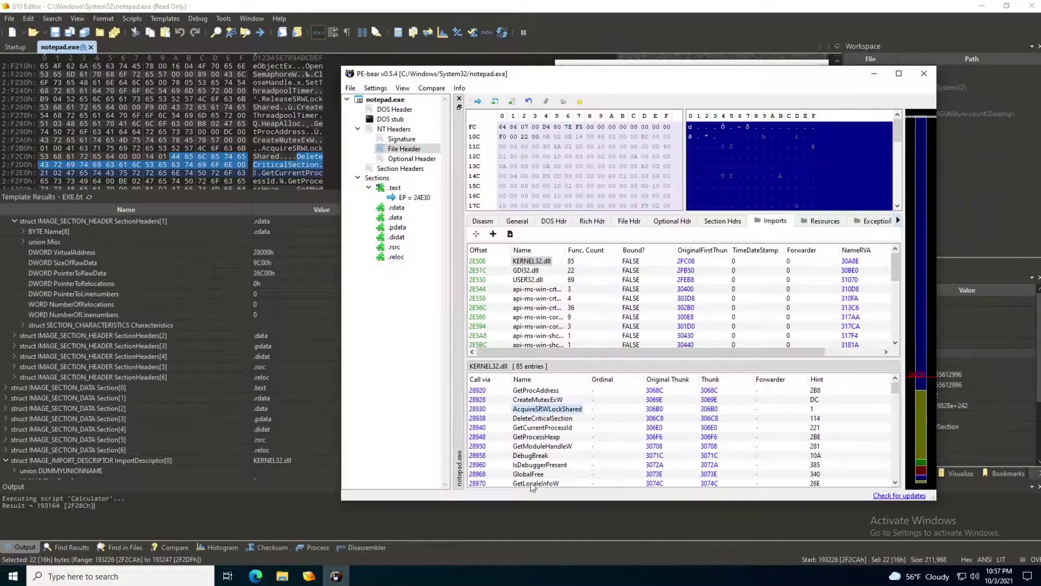
pyautogui.click(548, 418)
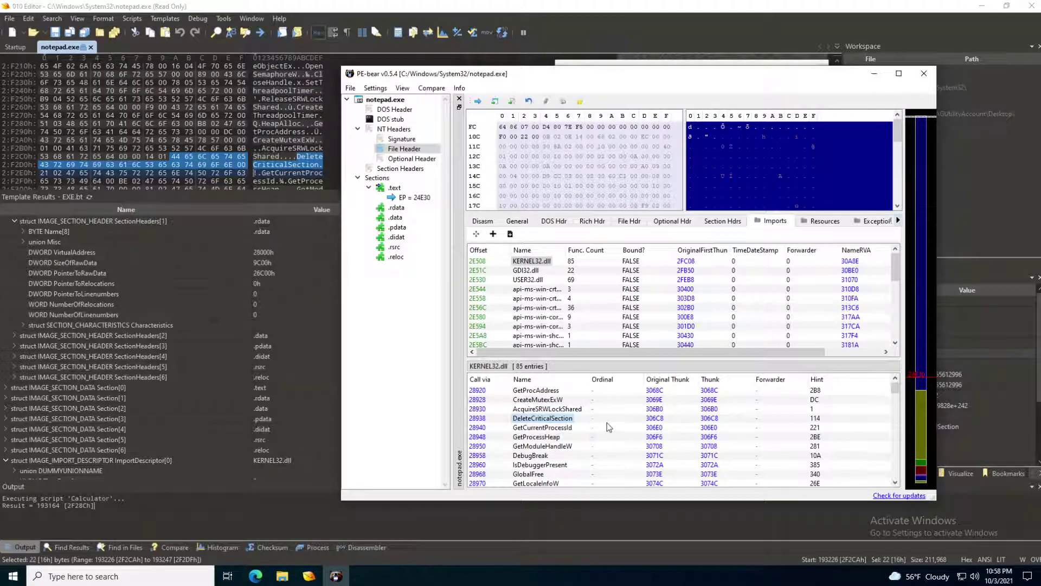
# Examine the imported functions of several api-ms-win DLLs in the import list, and return to the KERNEL32.dll entry.
pyautogui.click(536, 289)
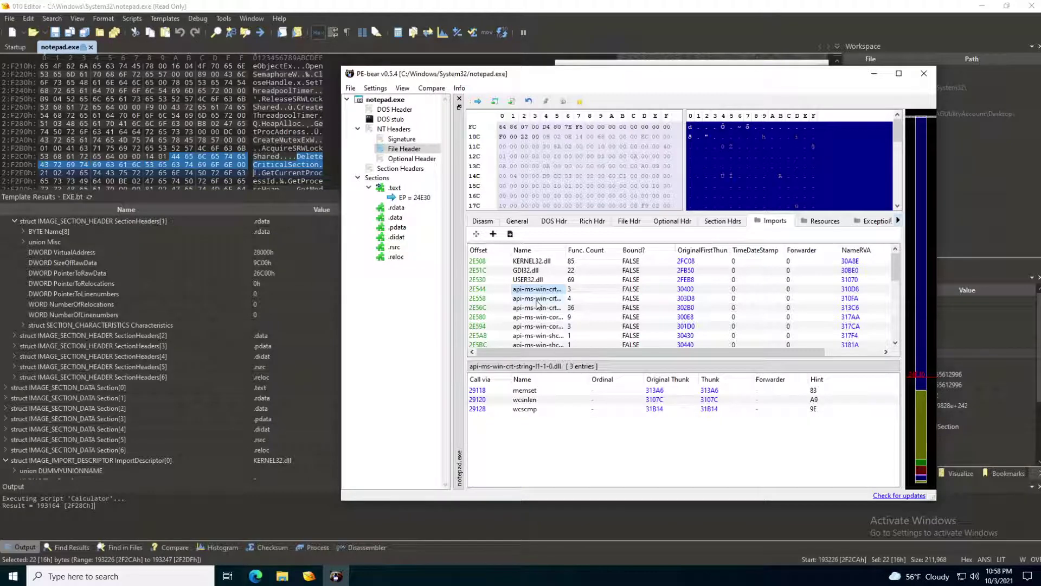
pyautogui.click(537, 299)
pyautogui.click(537, 308)
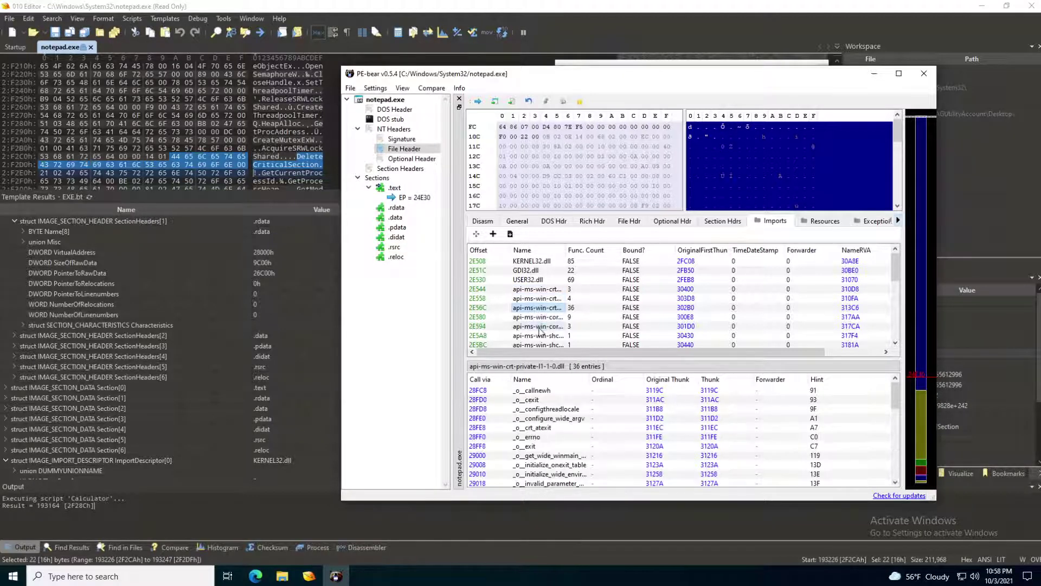
pyautogui.click(539, 326)
pyautogui.scroll(-1, 542, 336)
pyautogui.click(541, 327)
pyautogui.scroll(-2, 542, 328)
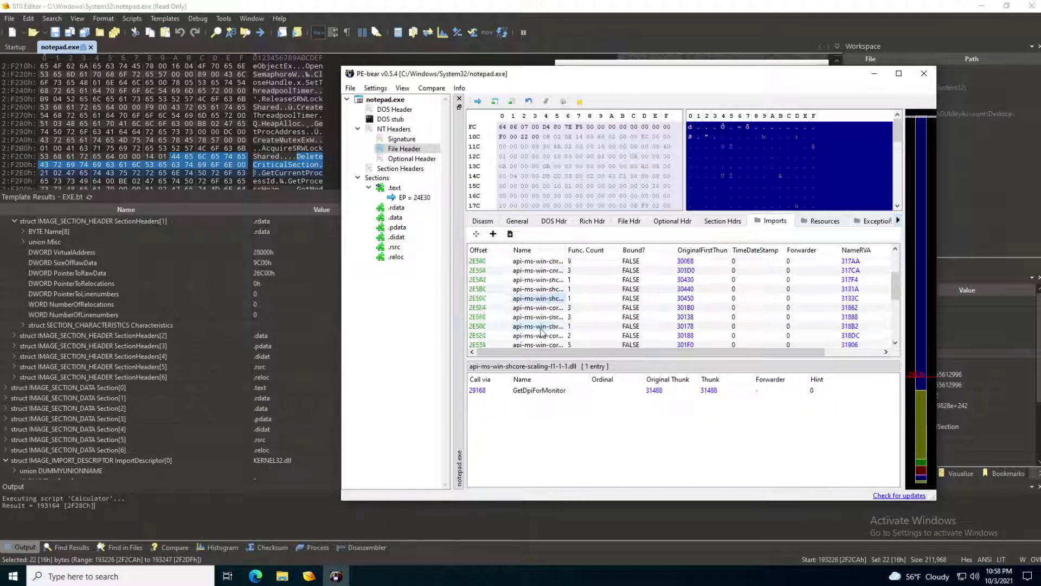
pyautogui.click(541, 327)
pyautogui.scroll(-2, 541, 329)
pyautogui.click(541, 327)
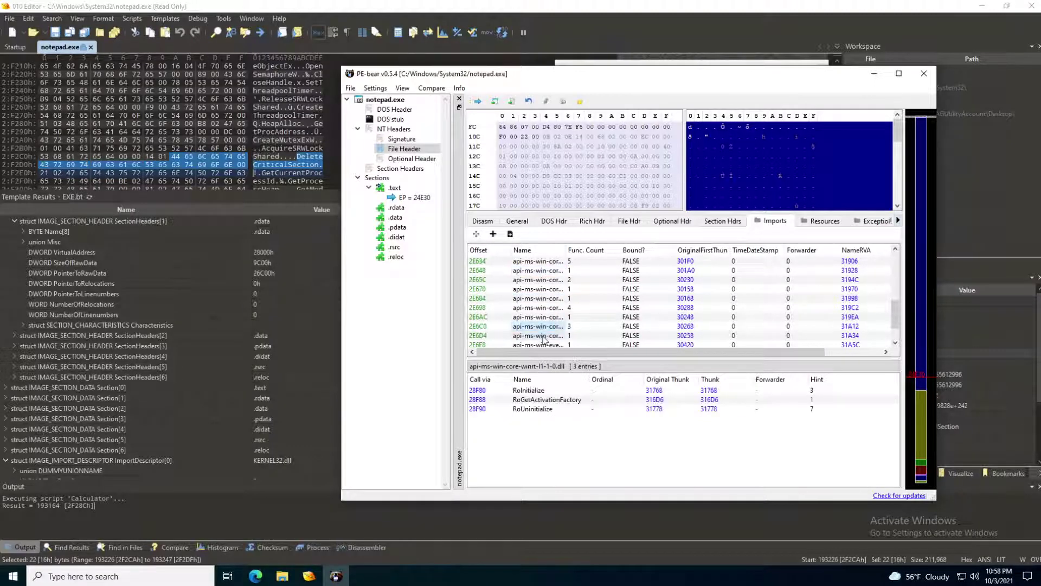
pyautogui.click(542, 335)
pyautogui.scroll(5, 542, 335)
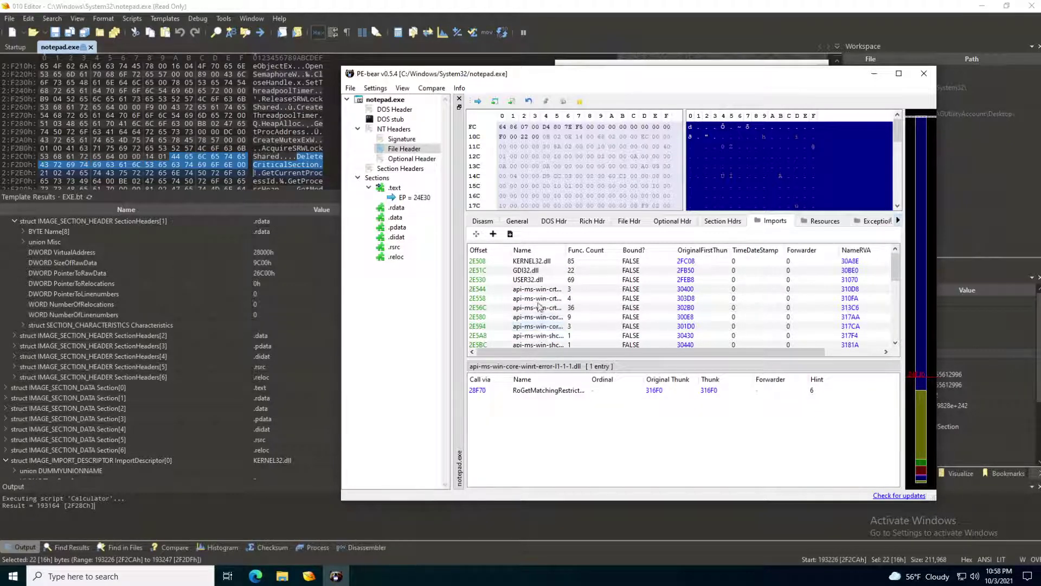
pyautogui.click(532, 262)
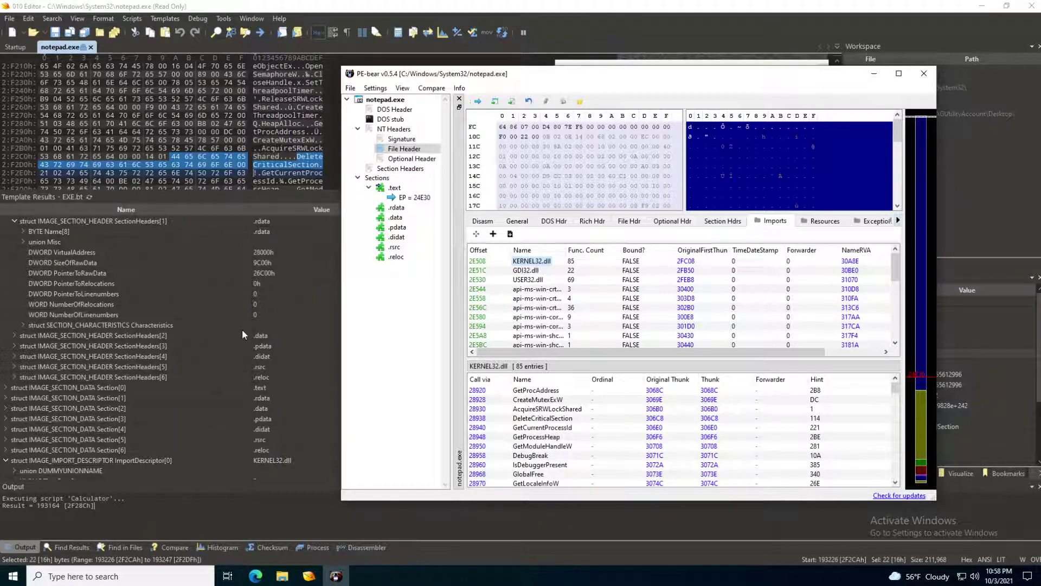
# Switch to 010 Editor and select the VirtualAddress field of the Import data directory in the template results.
pyautogui.click(285, 317)
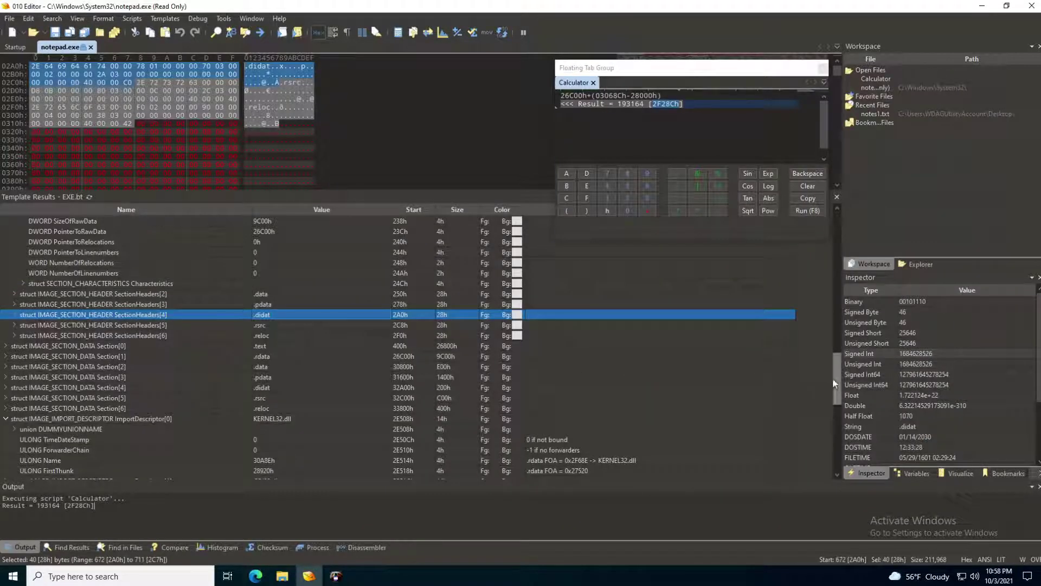
pyautogui.moveTo(833, 382); pyautogui.dragTo(830, 354)
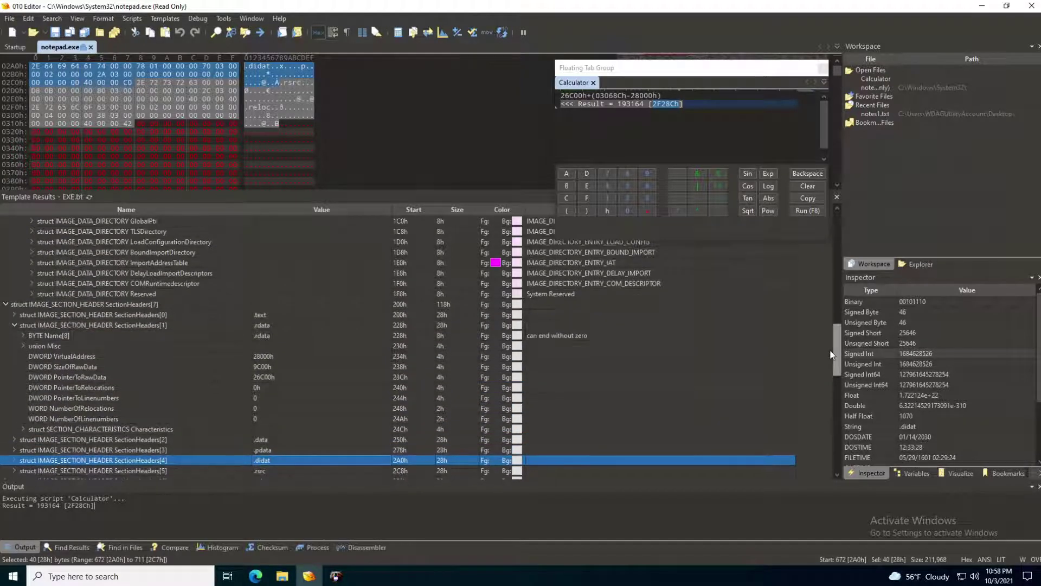
pyautogui.scroll(5, 256, 324)
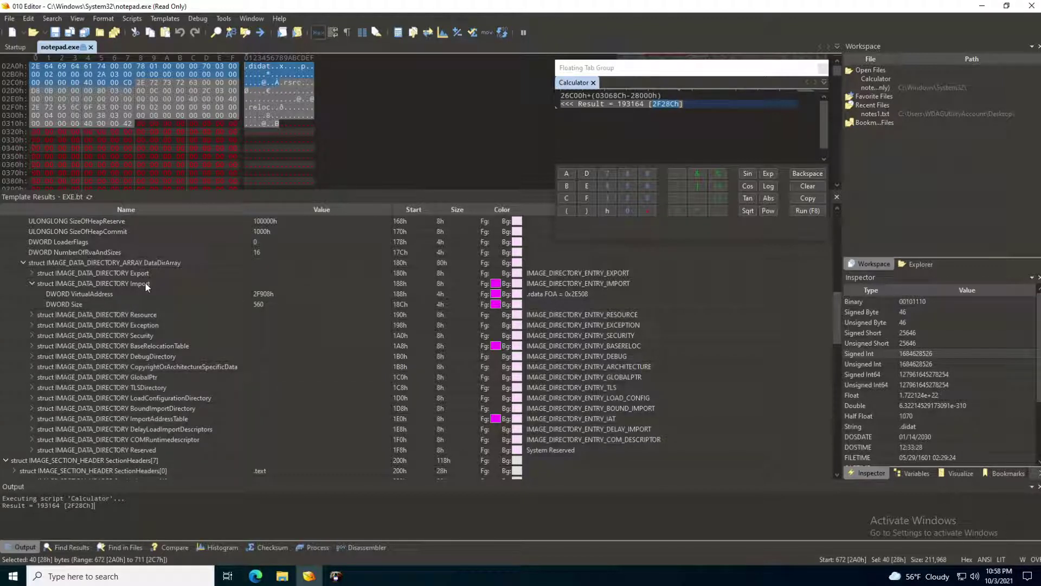
pyautogui.click(268, 296)
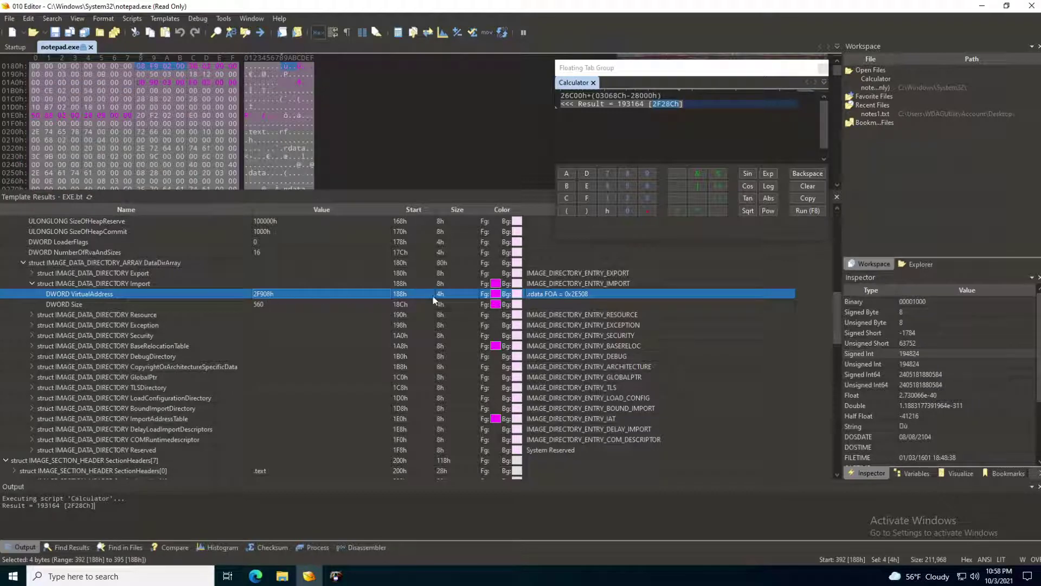
# Select the KERNEL32.dll ImportDescriptor[0] structure, followed by its Name and FirstThunk fields, to review their bytes and file offsets.
pyautogui.moveTo(842, 313); pyautogui.dragTo(825, 381)
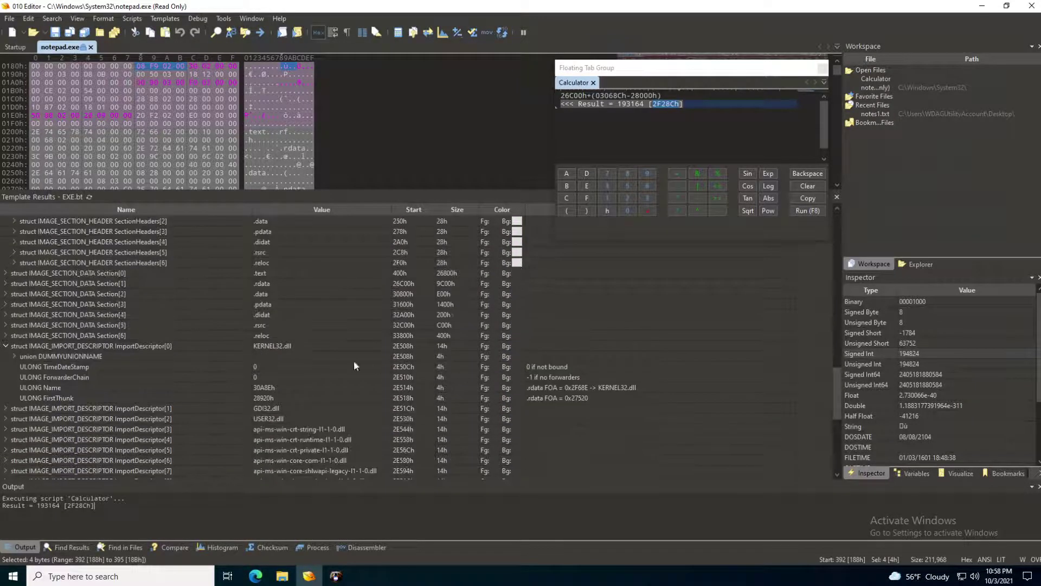
pyautogui.click(156, 350)
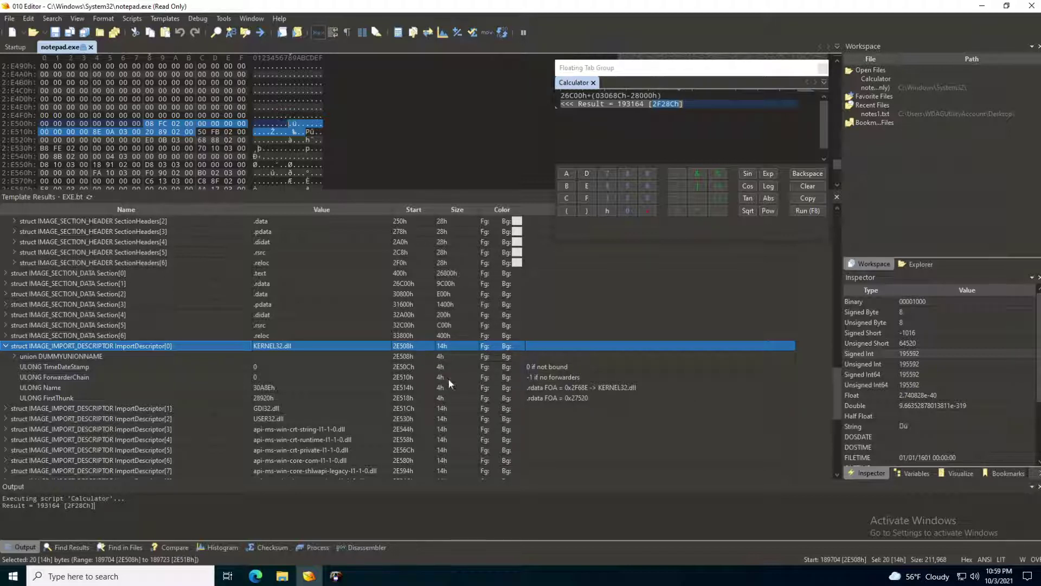
pyautogui.click(91, 388)
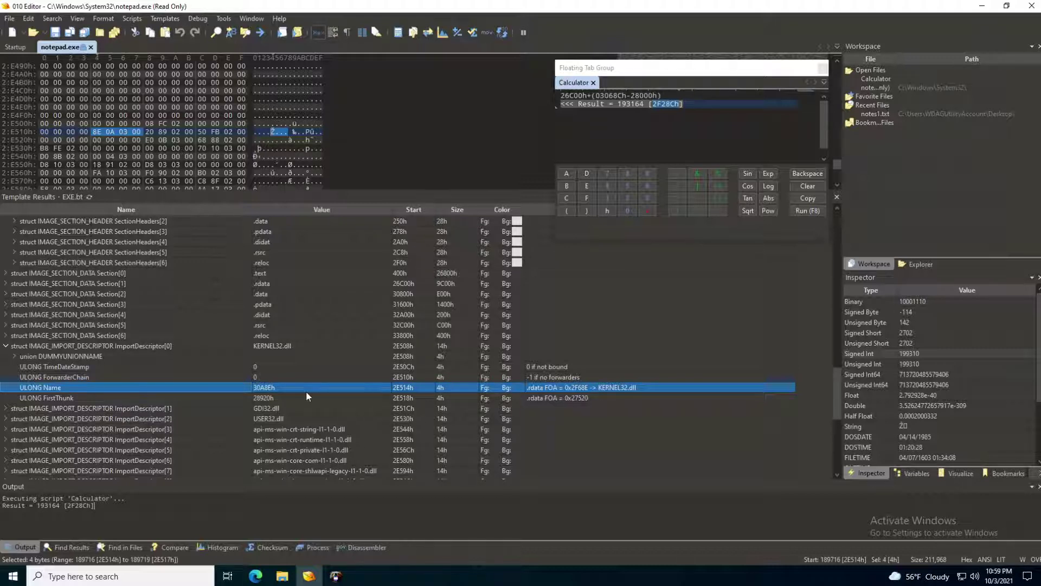
pyautogui.click(58, 396)
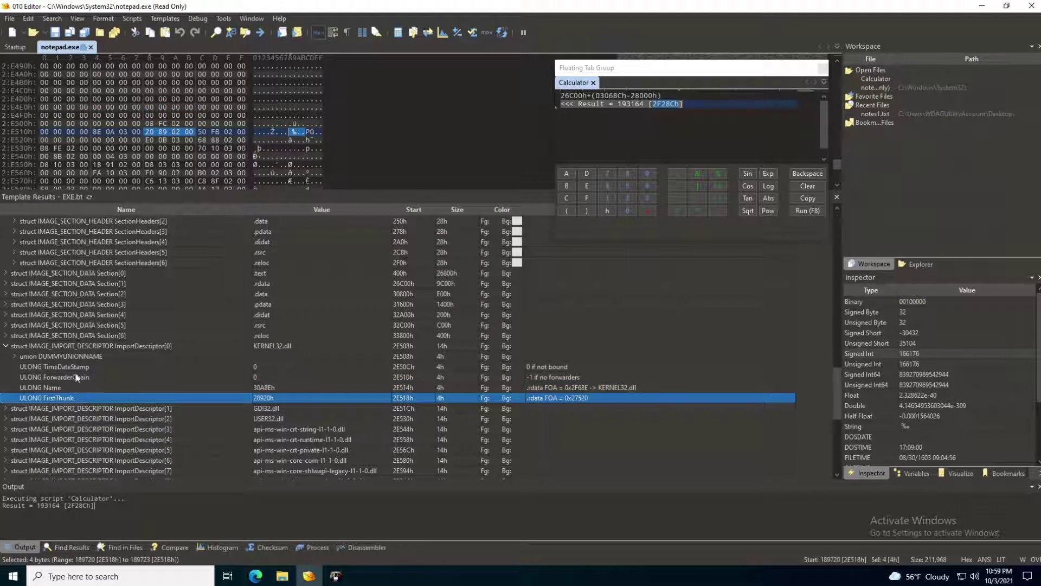